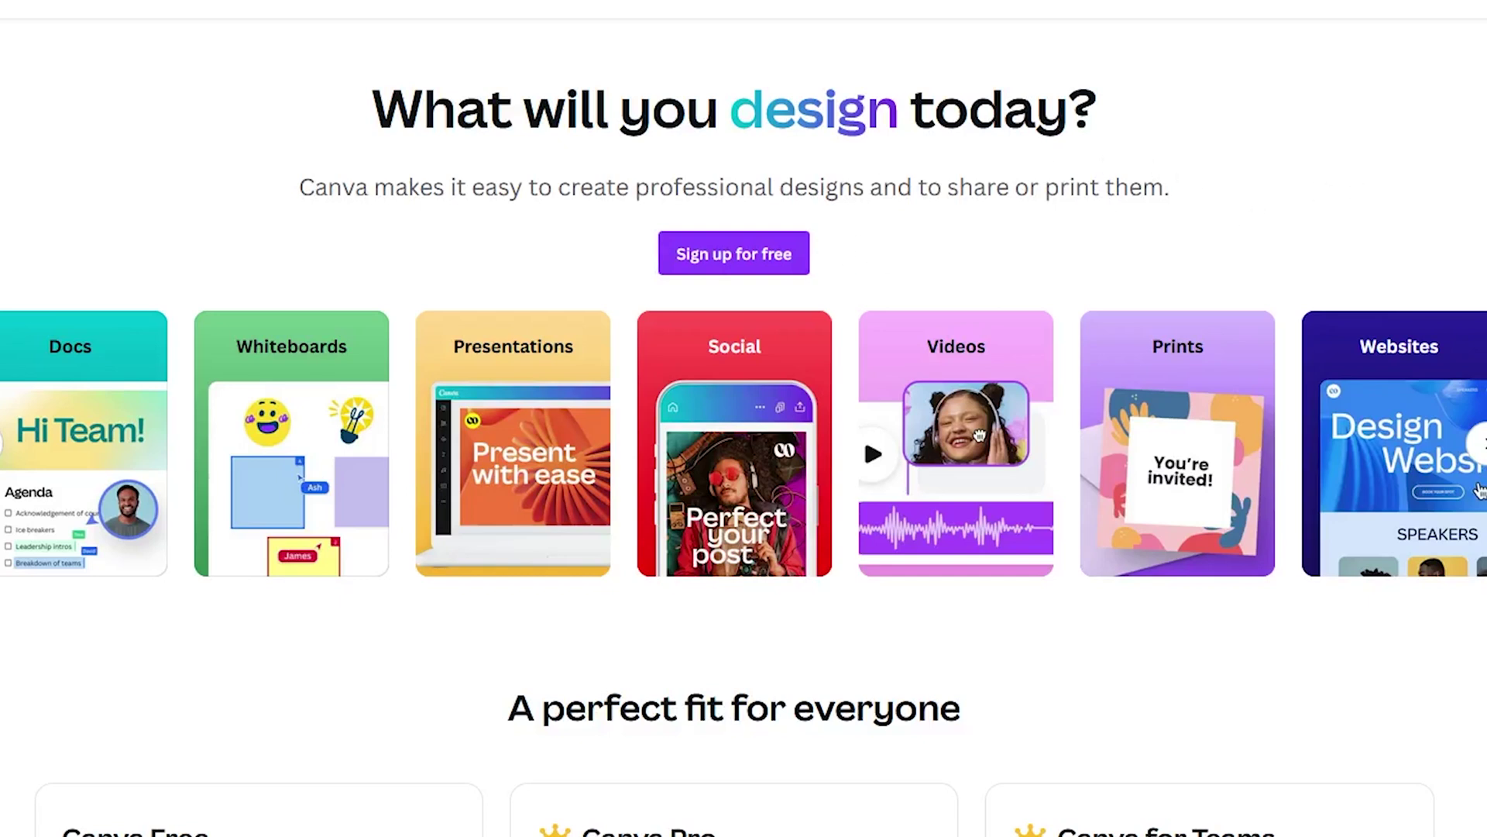
Step: Browse the Elements panel and add the reading-woman graphic from Recently used to the page
scroll(744, 418, down, 4)
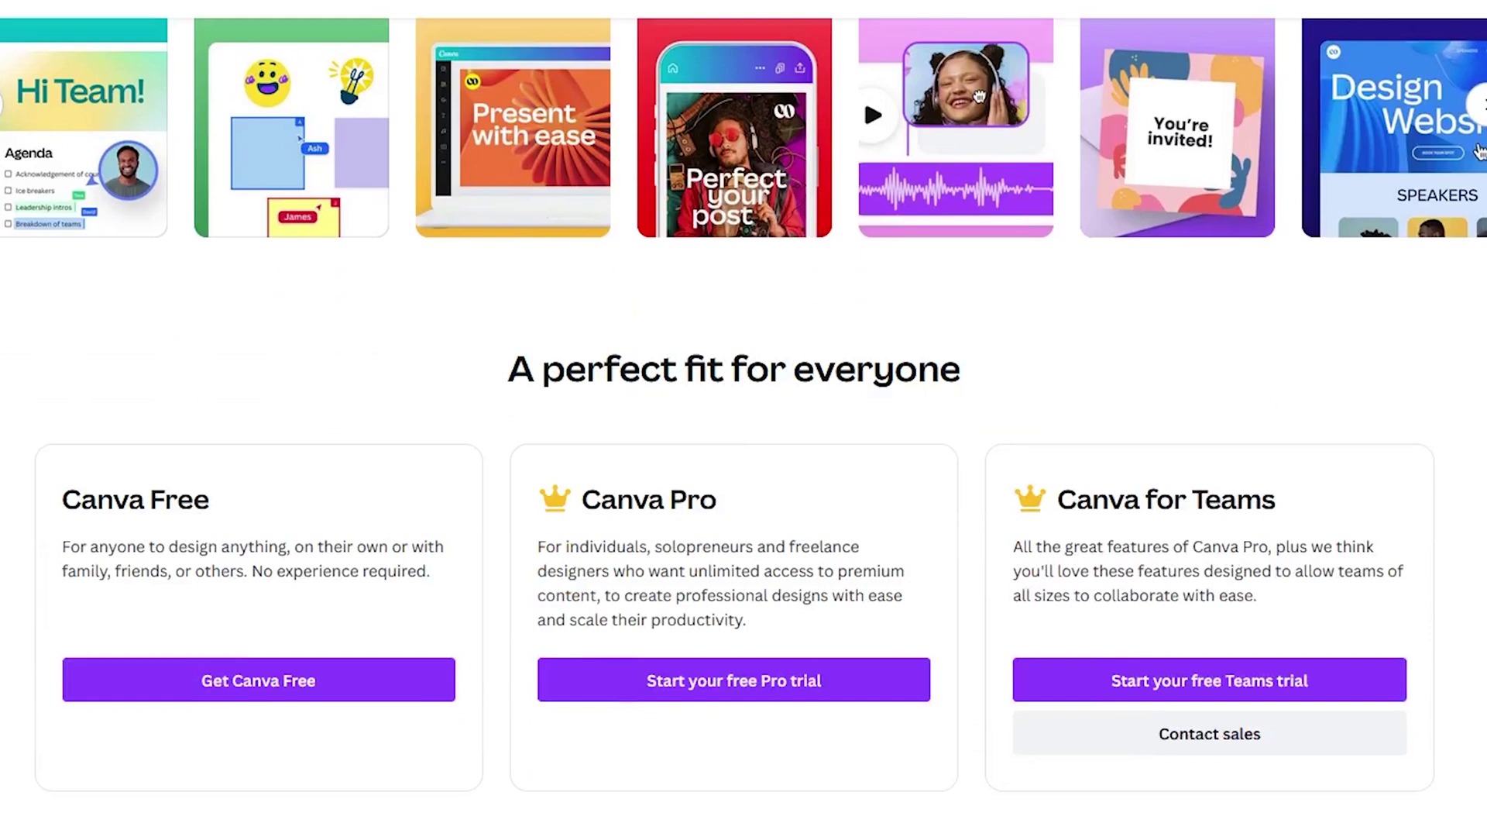
scroll(980, 96, down, 7)
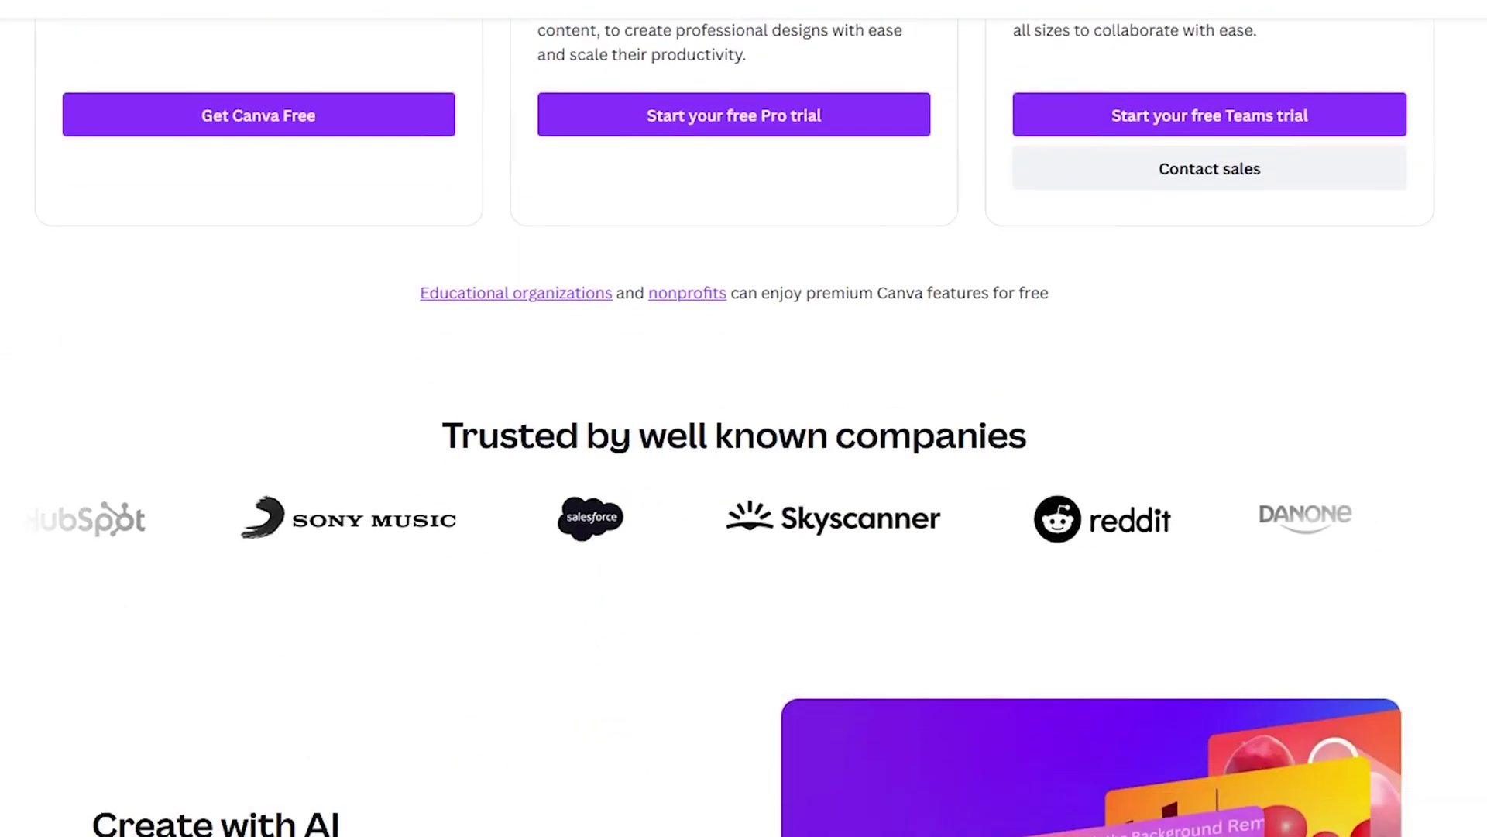
scroll(744, 419, down, 5)
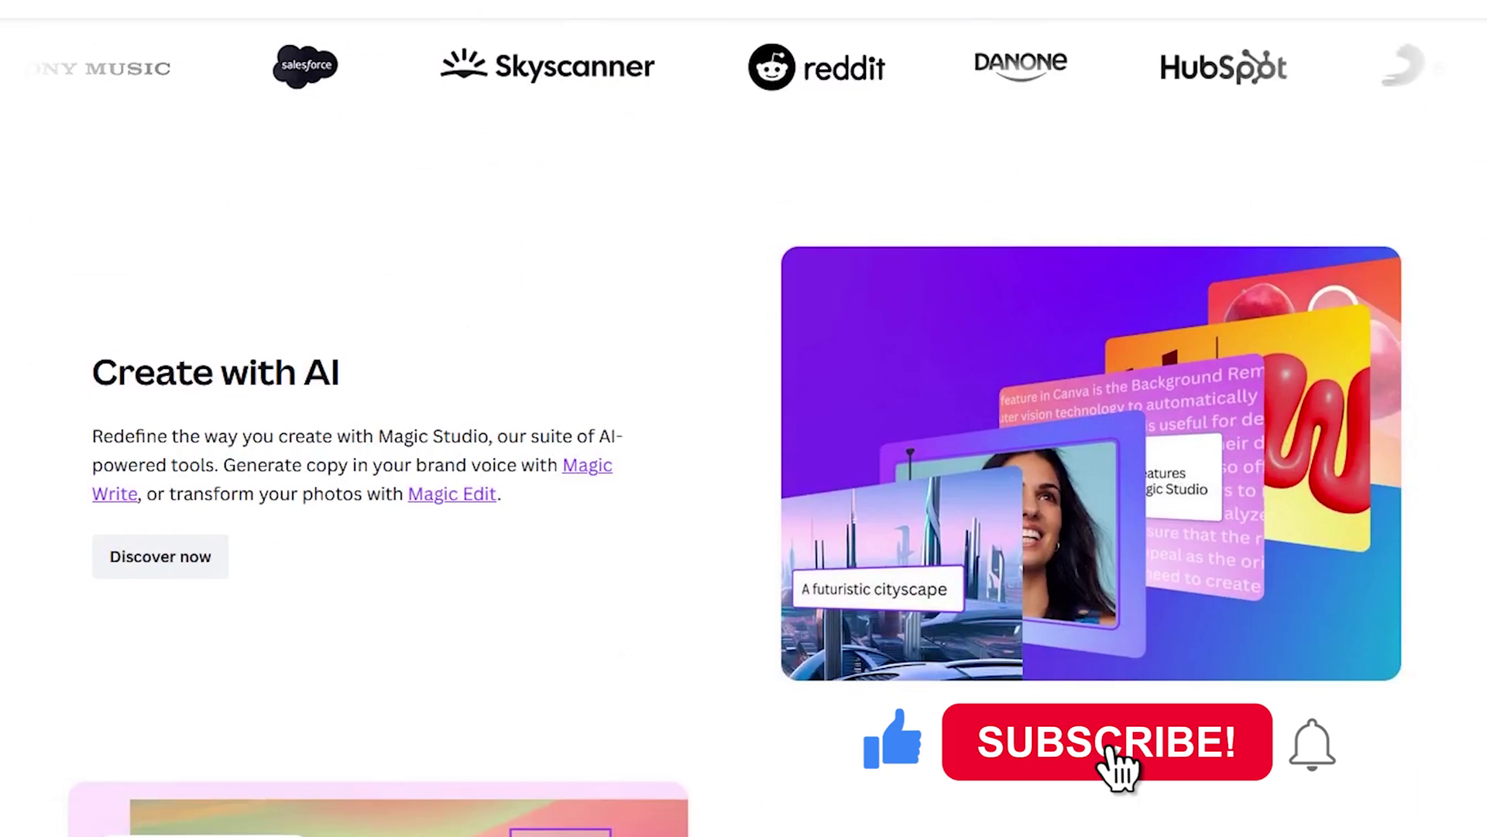
scroll(744, 418, down, 5)
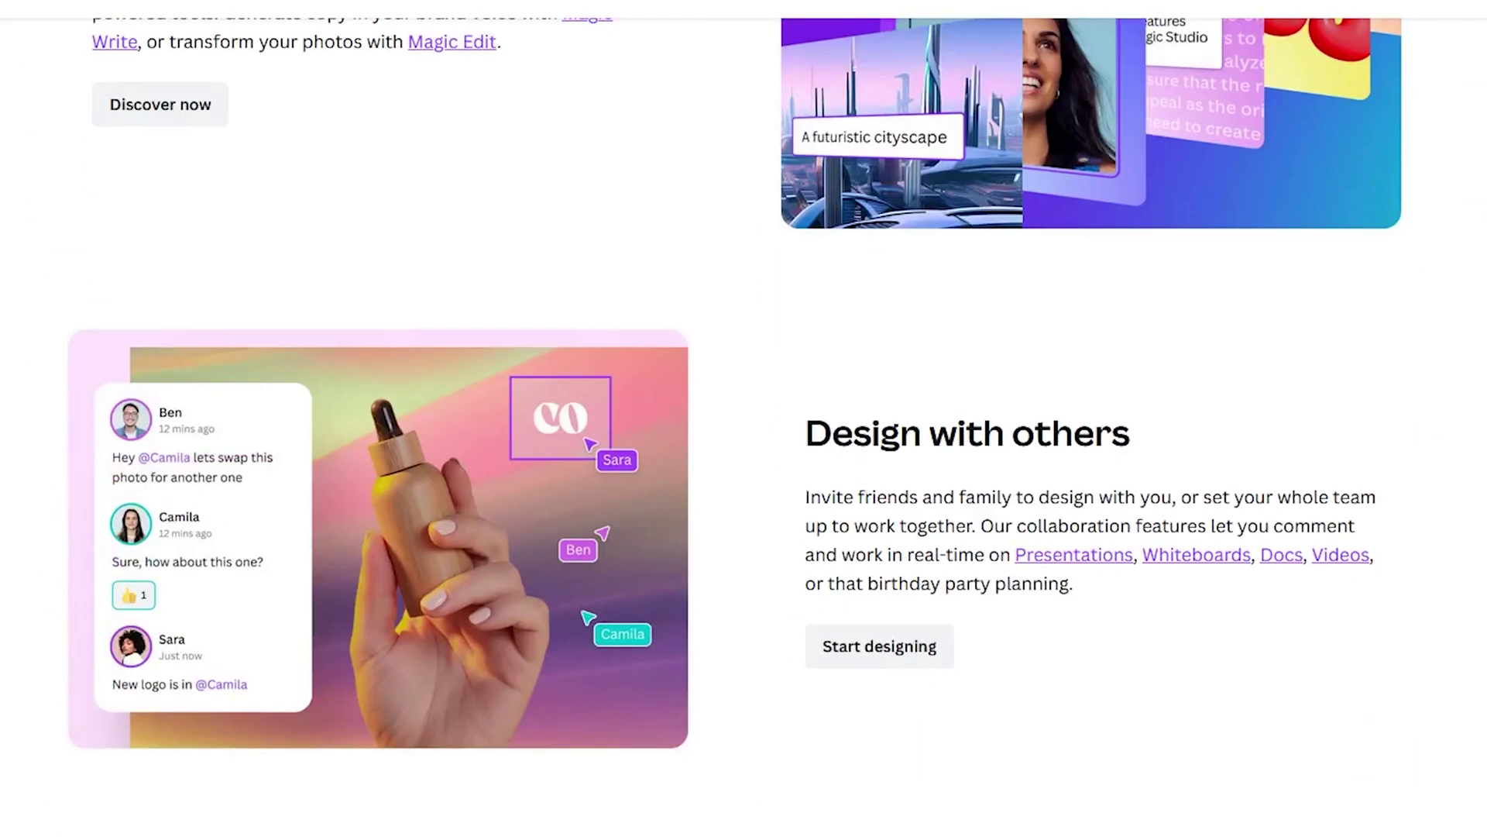
scroll(743, 418, down, 6)
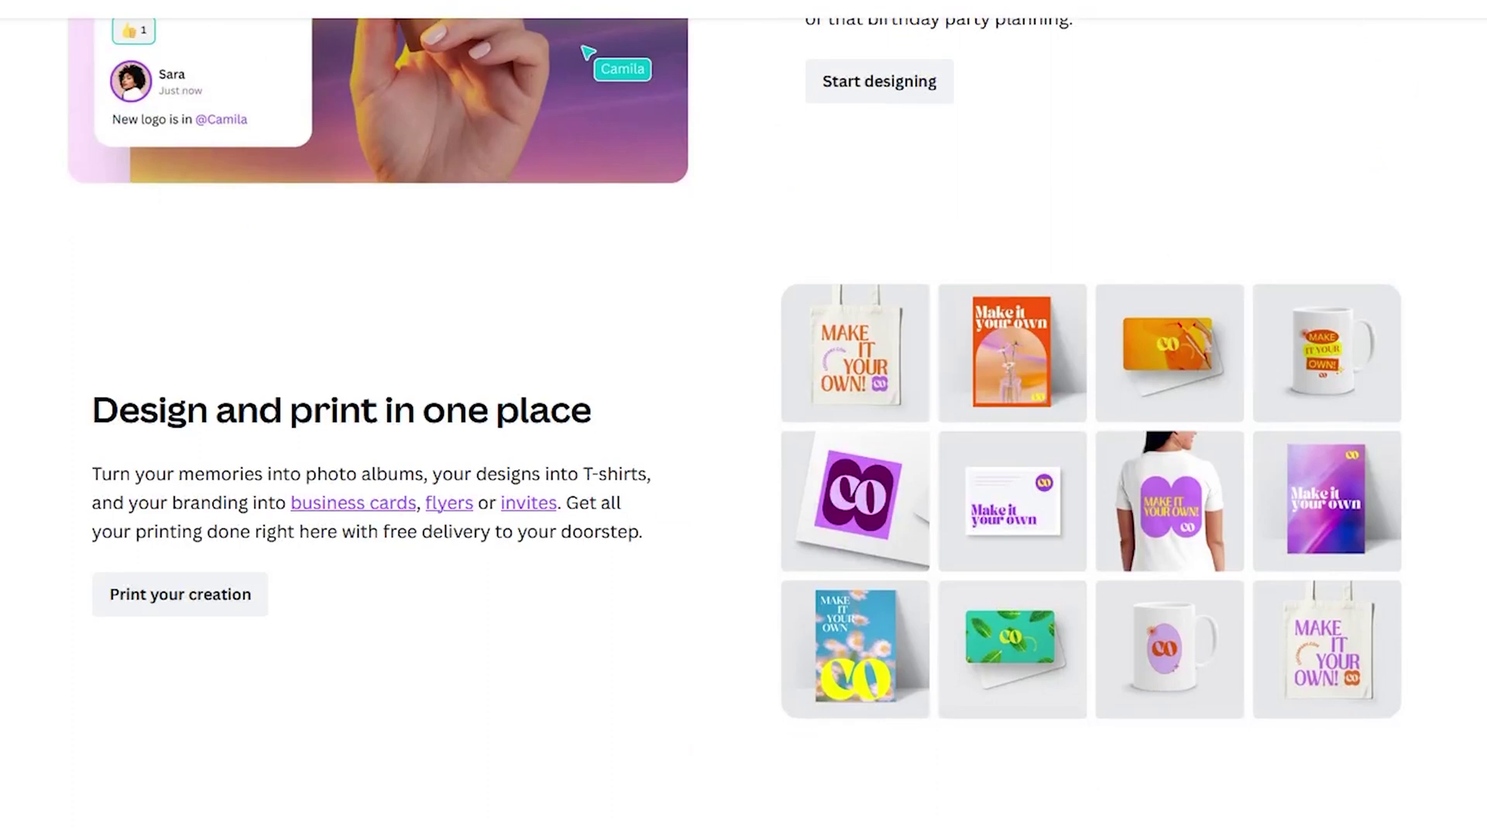
scroll(743, 418, down, 4)
scroll(744, 419, down, 4)
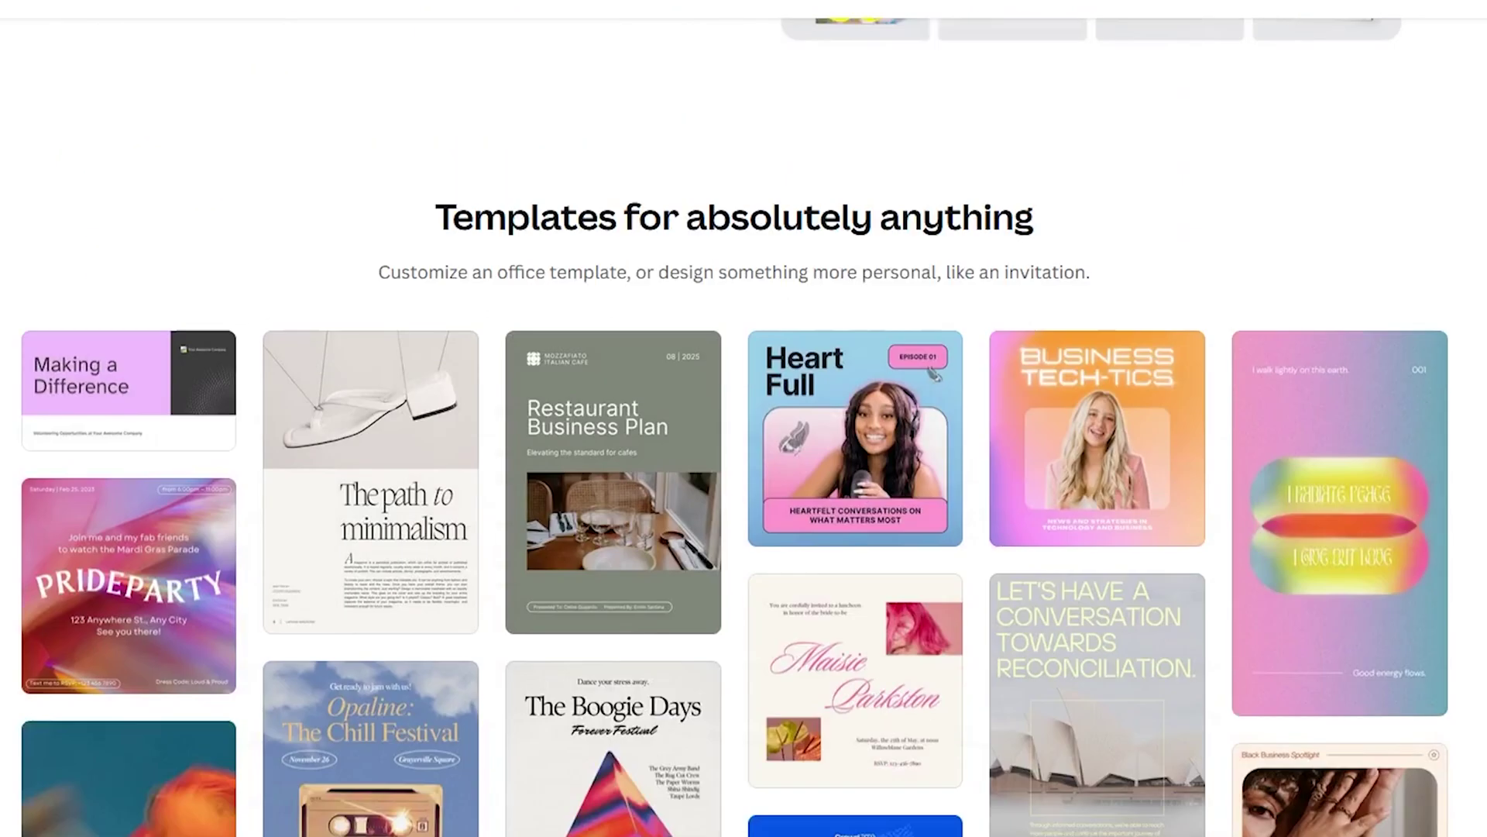
scroll(744, 418, down, 2)
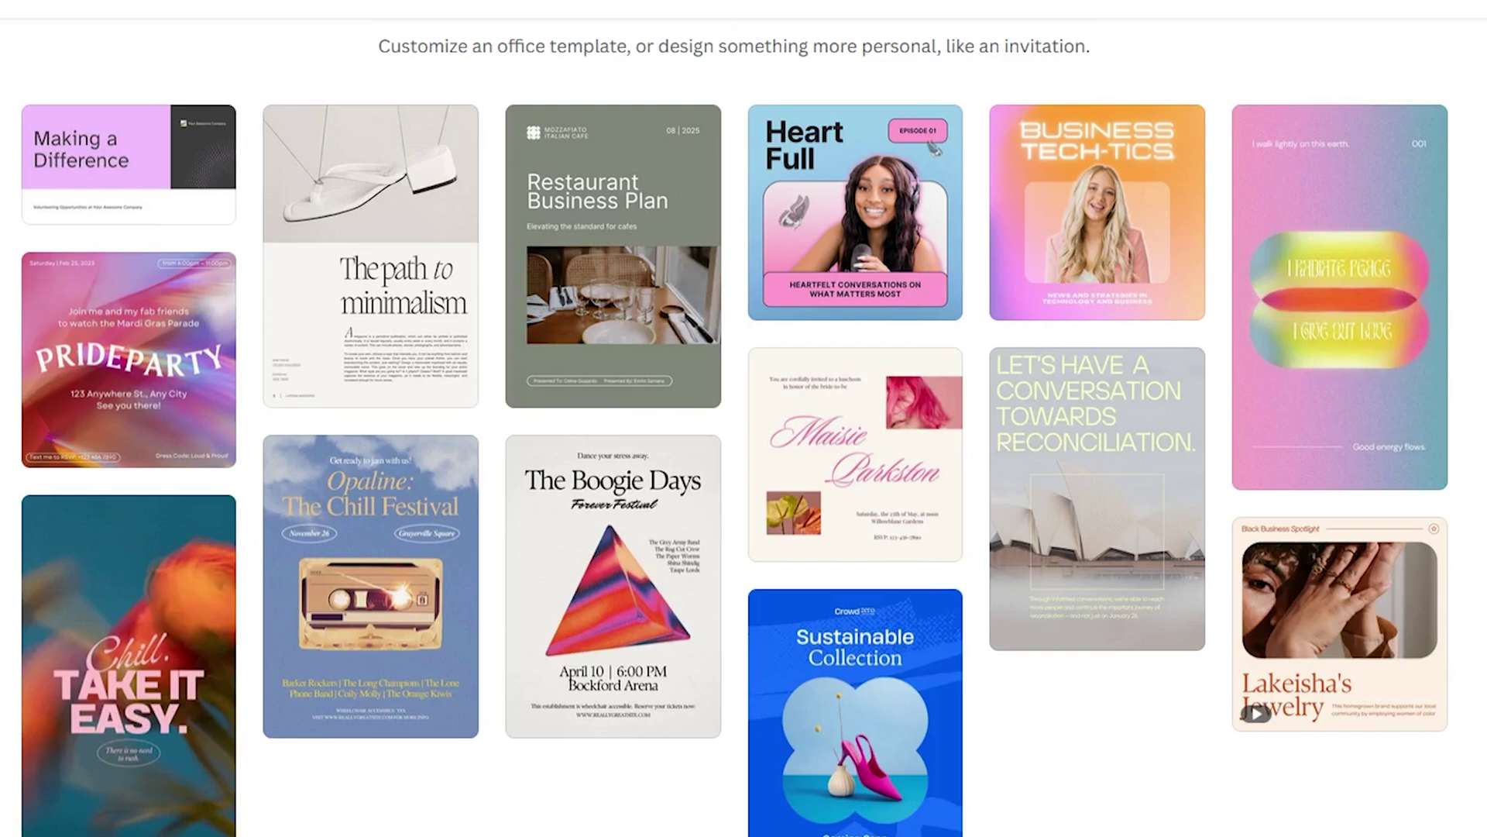
scroll(744, 419, down, 6)
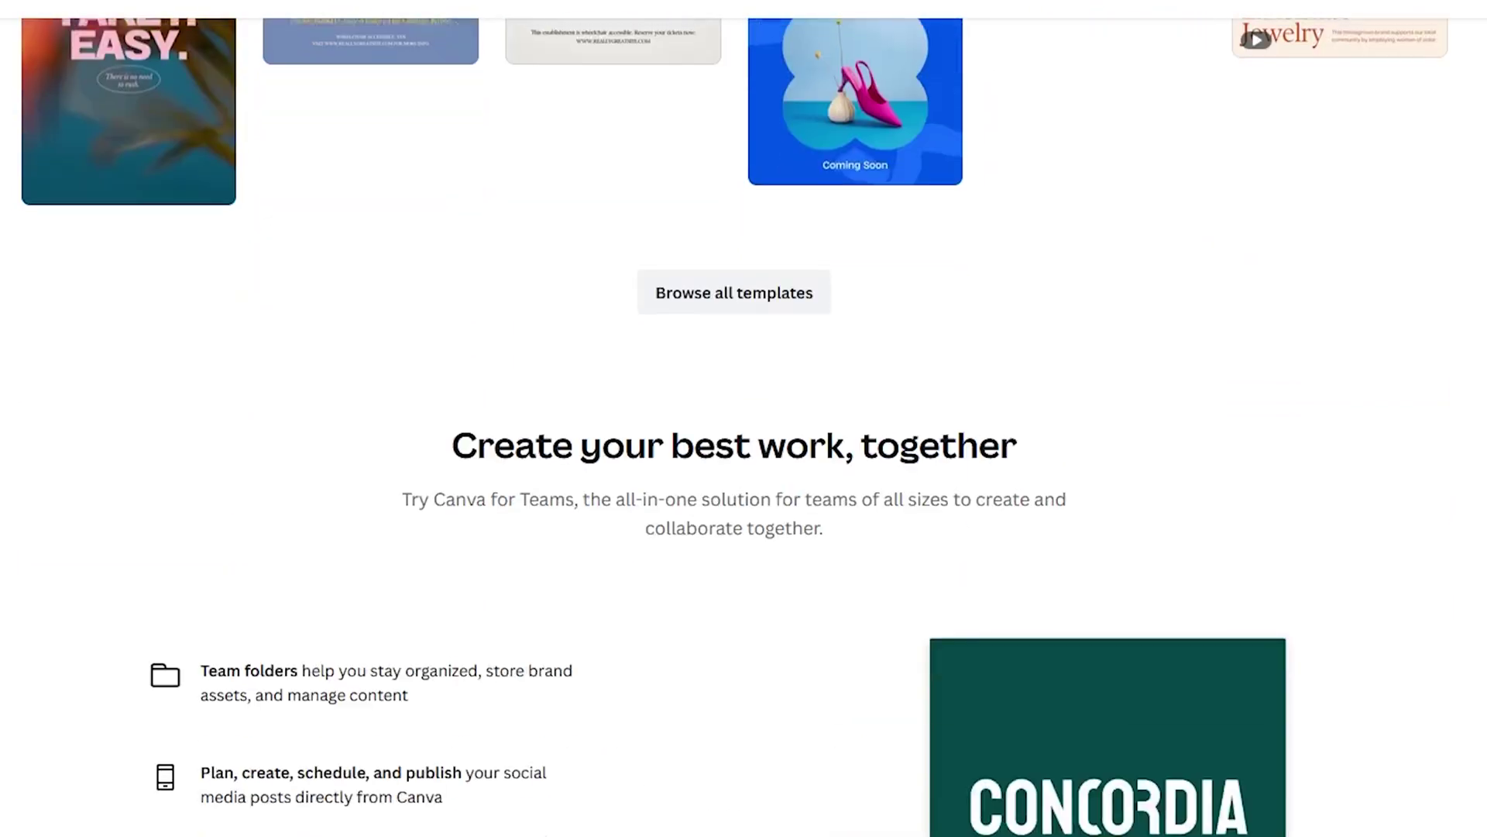
scroll(744, 418, down, 3)
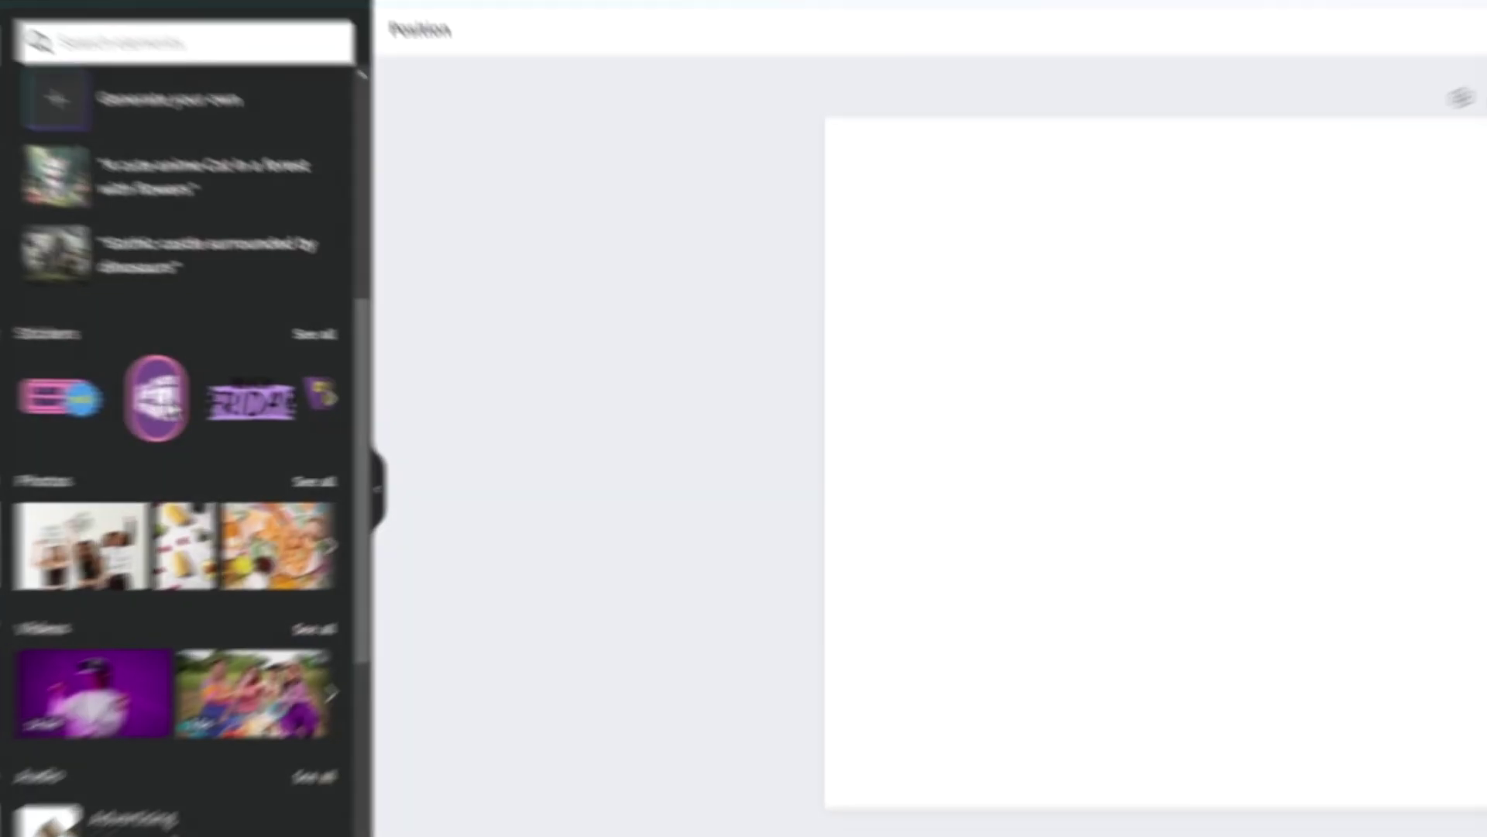
scroll(166, 409, down, 5)
scroll(168, 411, up, 10)
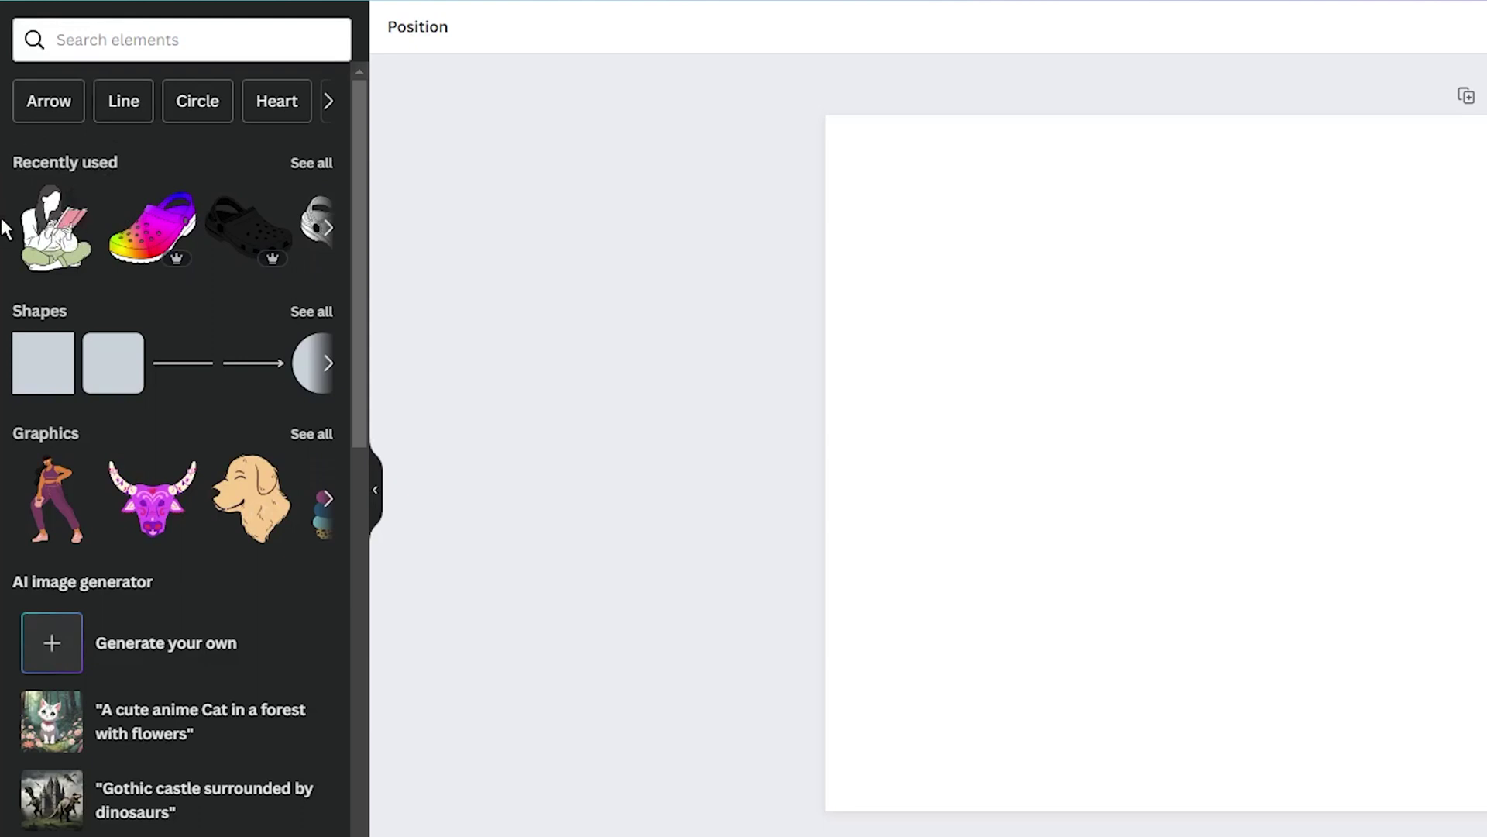
click(47, 237)
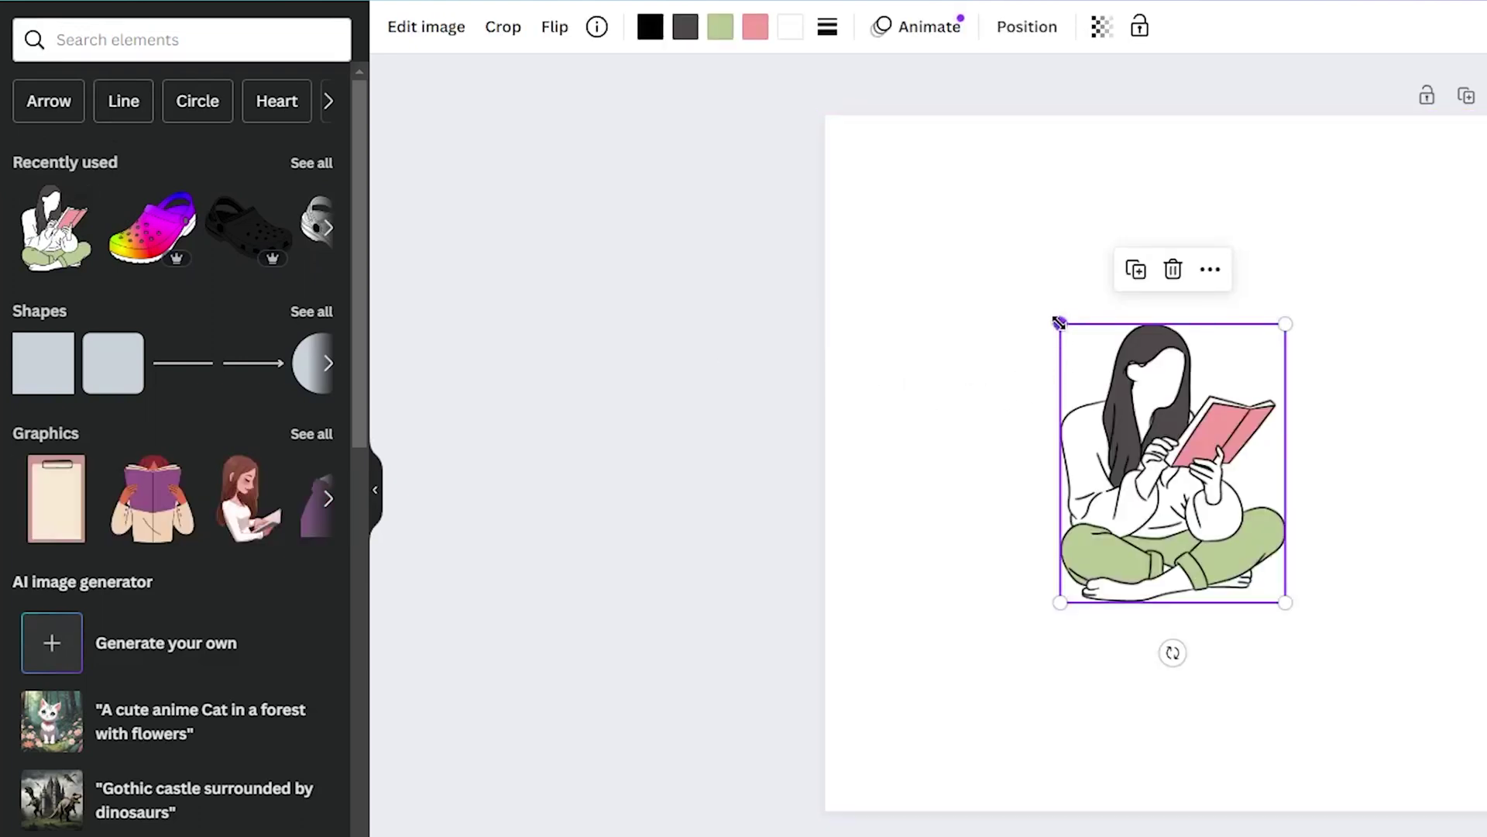
Step: Enlarge the reading-woman graphic to fill the design and centre it on the page
drag(1059, 322, 822, 260)
drag(1069, 403, 1150, 465)
drag(1010, 239, 897, 204)
drag(1094, 357, 1106, 402)
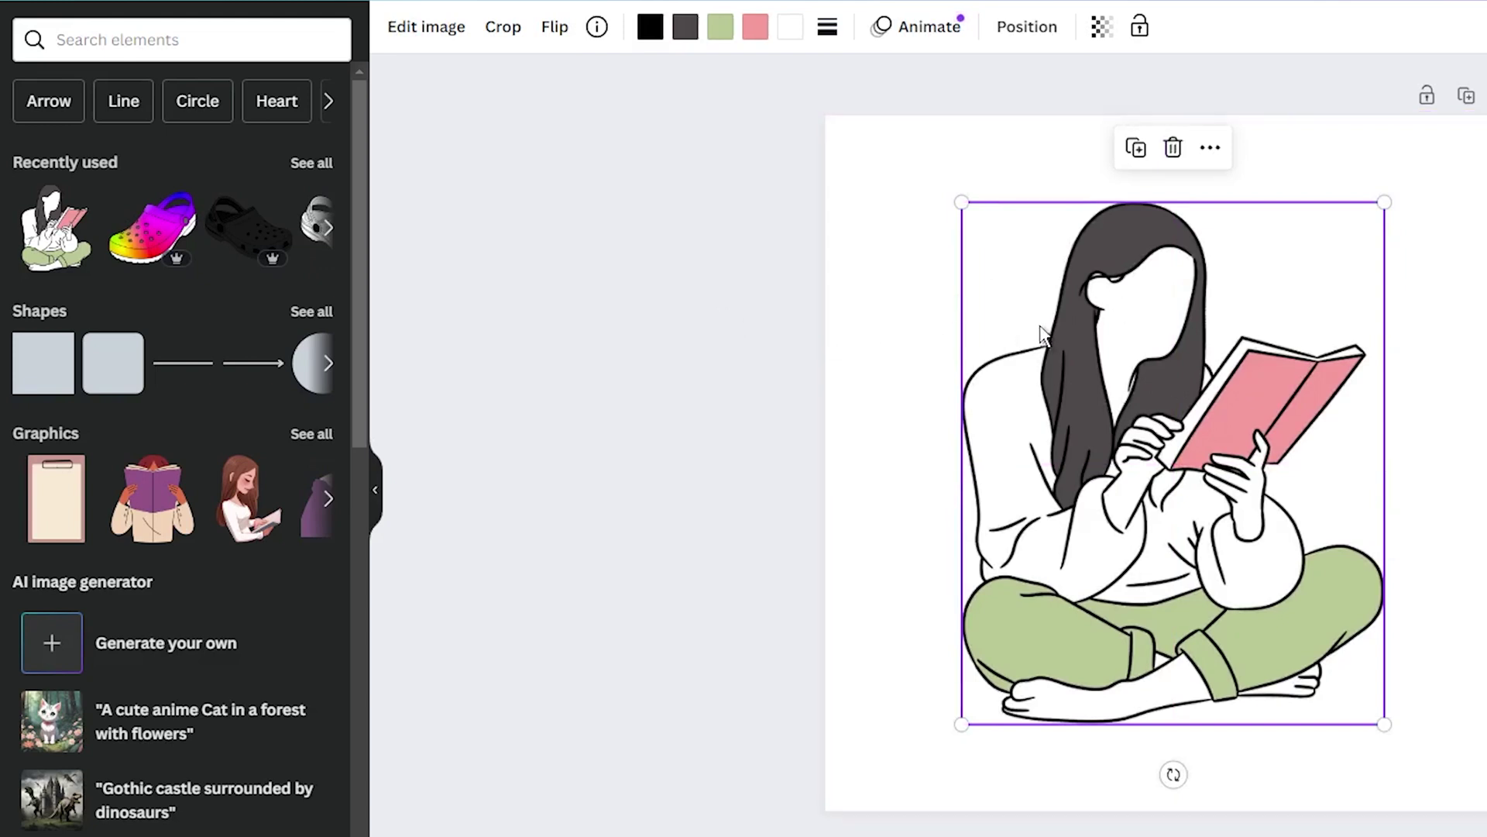
scroll(214, 356, down, 4)
scroll(209, 365, up, 4)
click(97, 36)
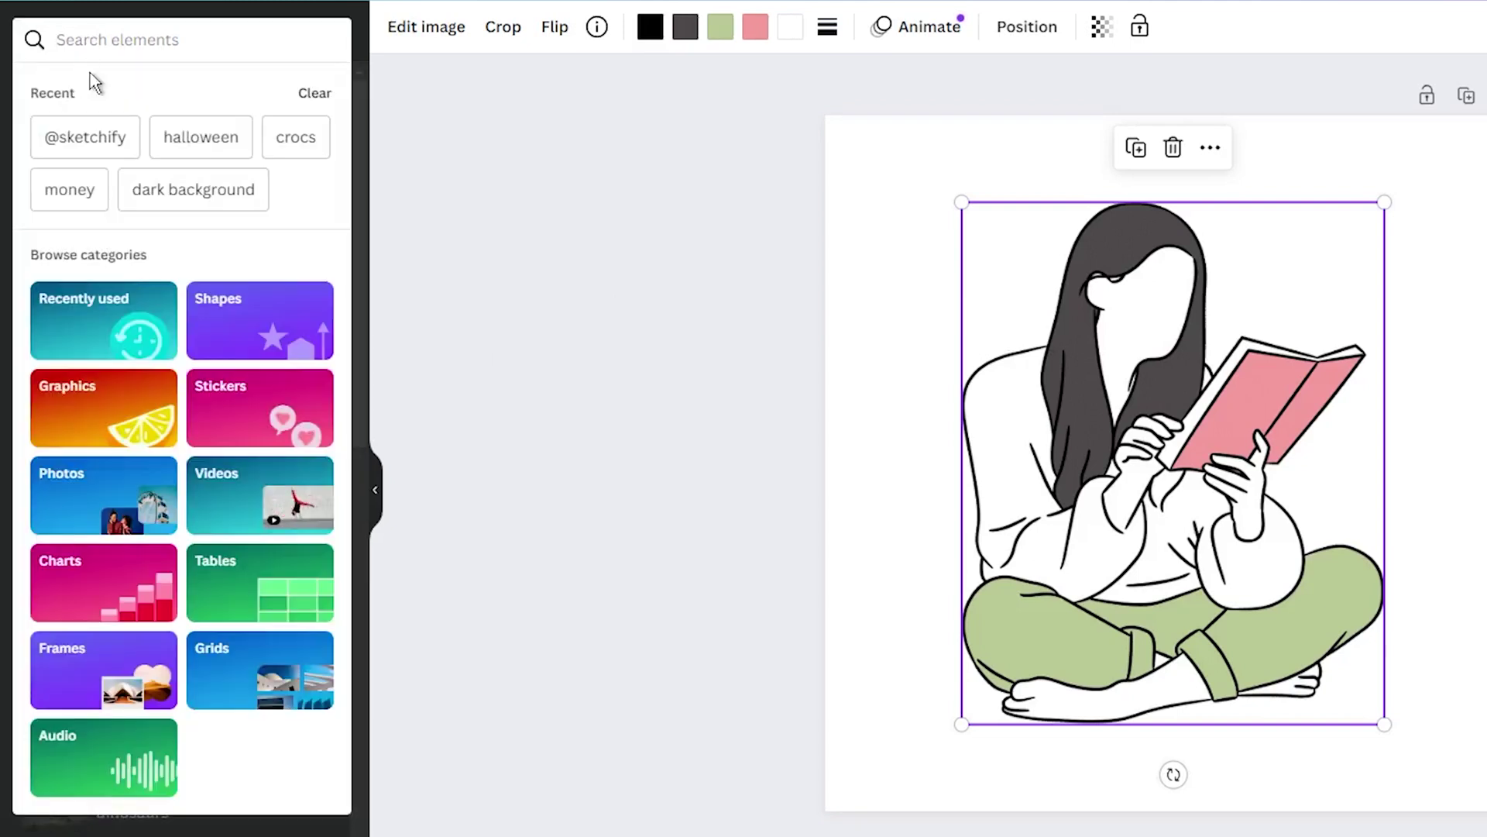
click(93, 138)
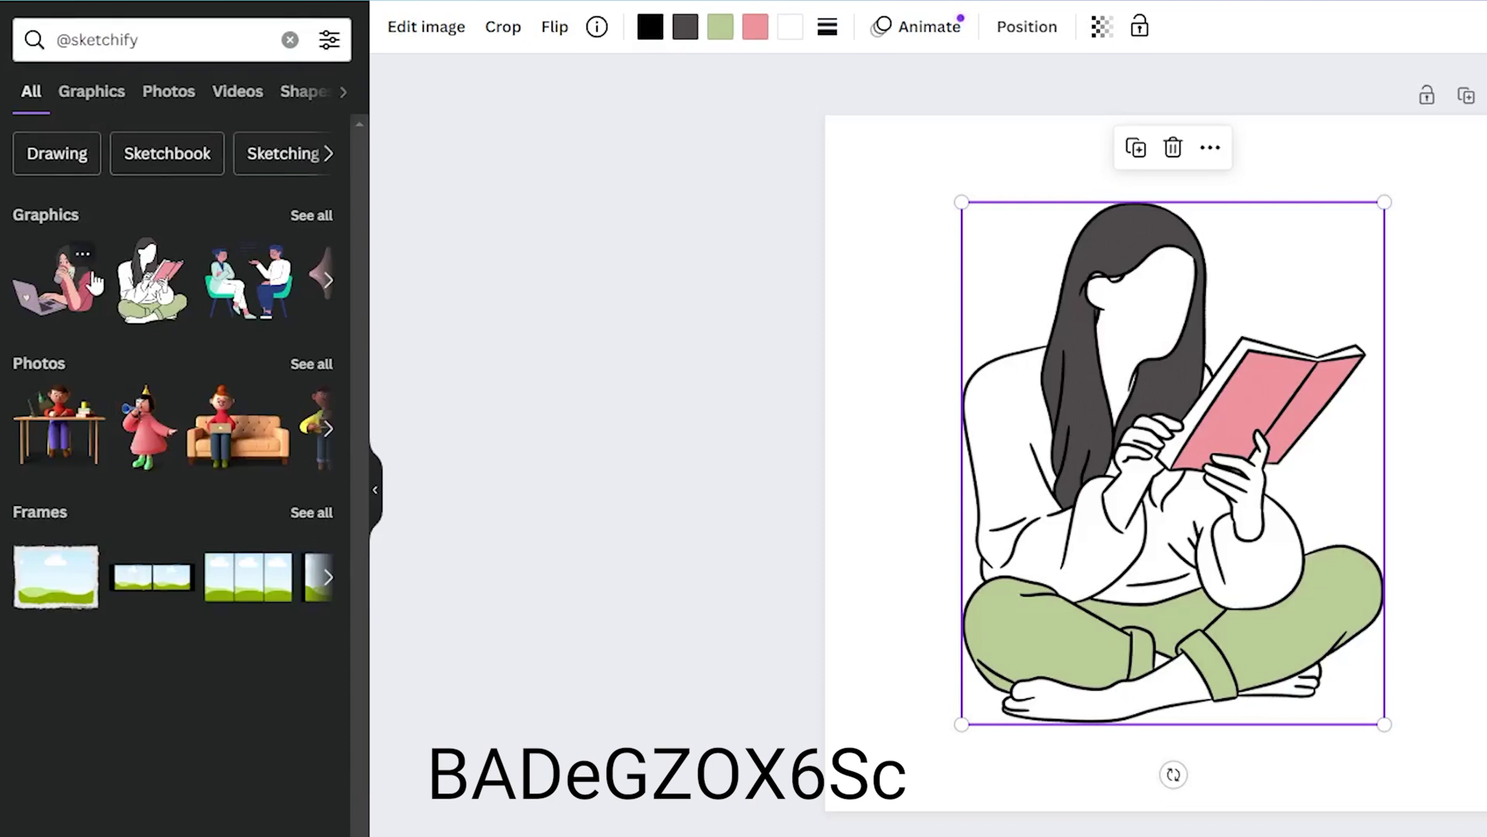
click(163, 37)
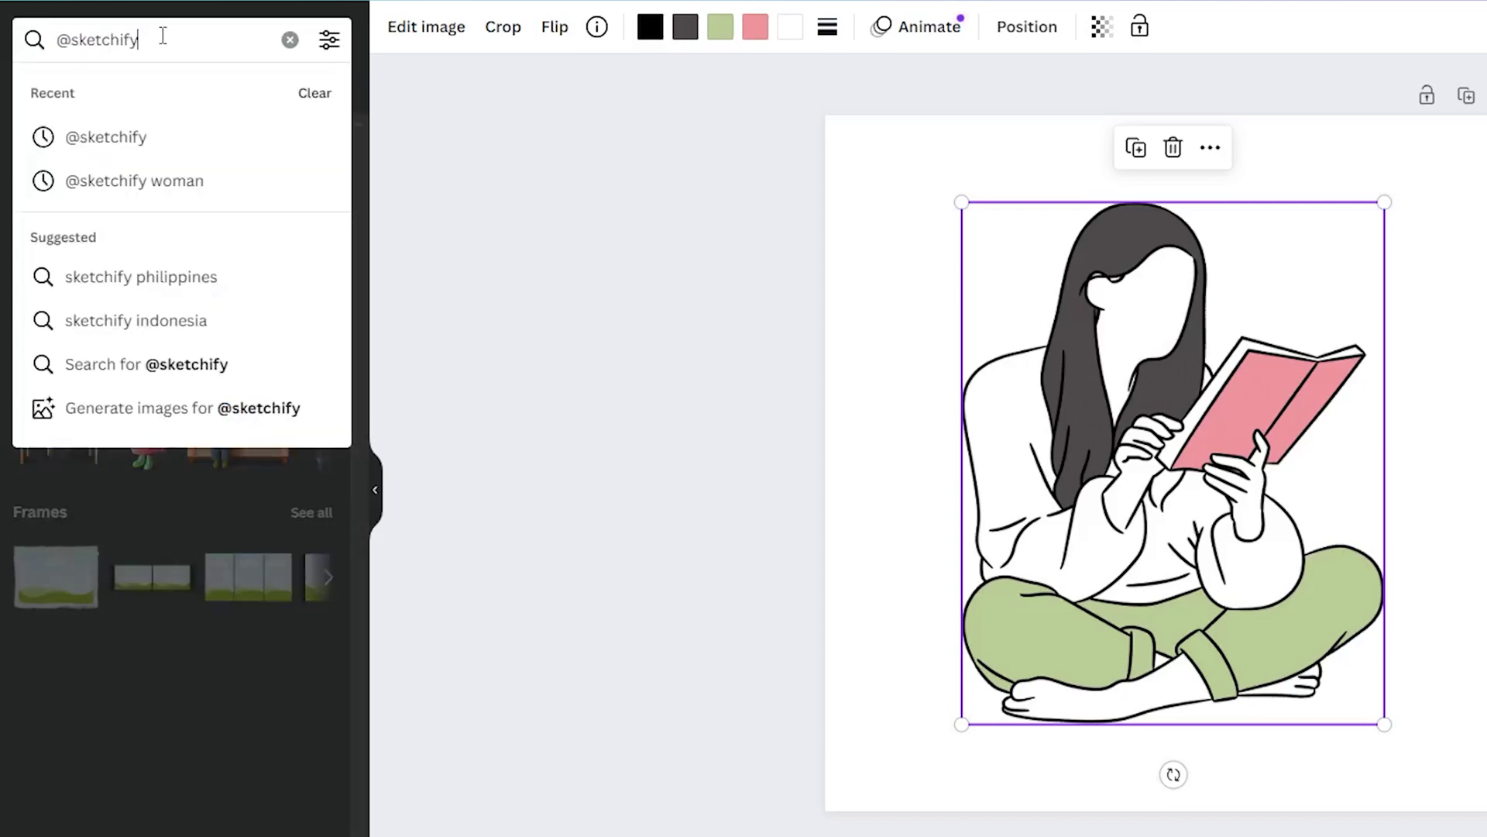
click(112, 141)
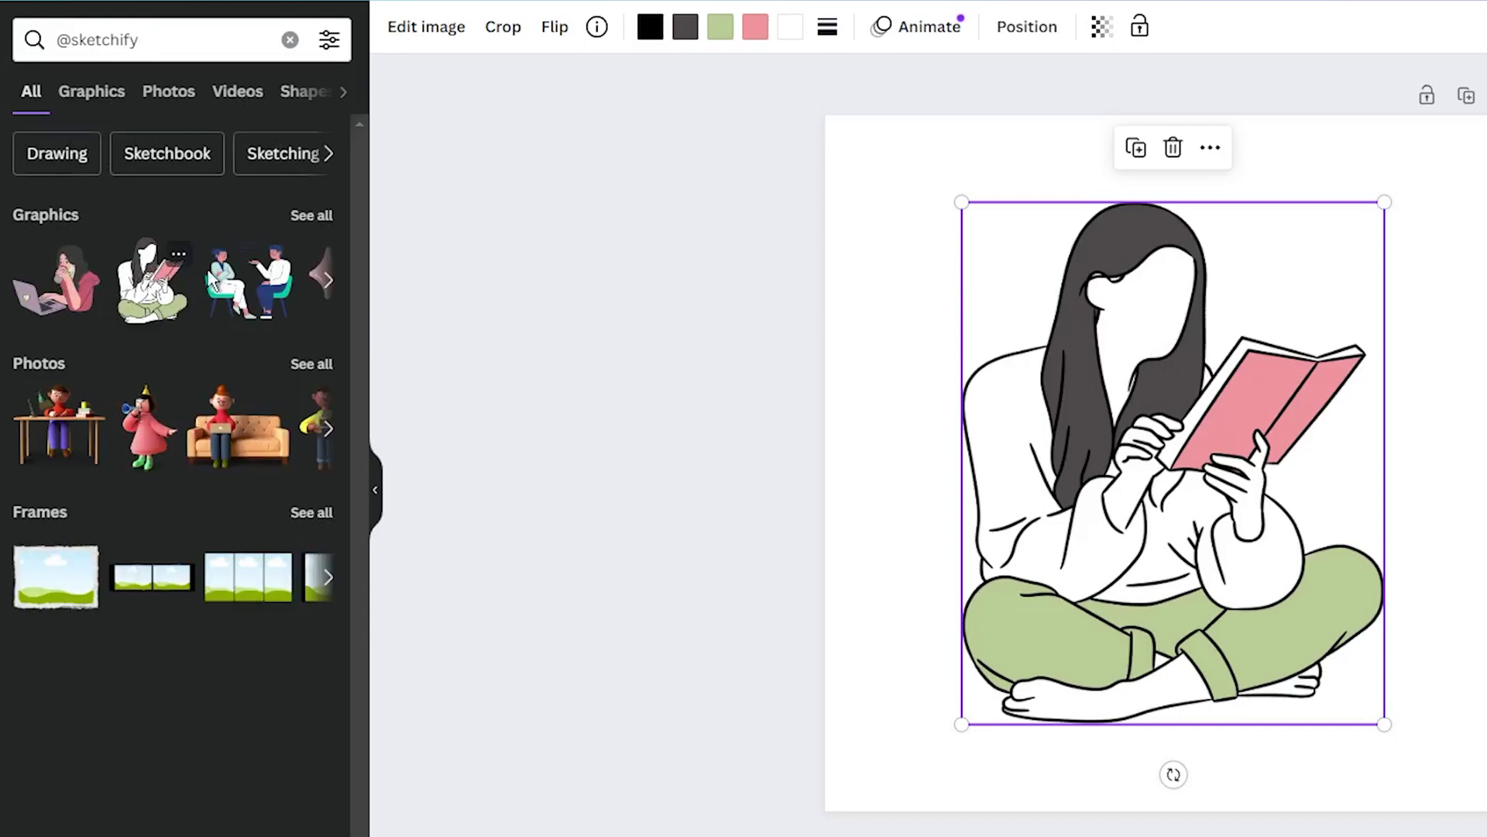
click(313, 218)
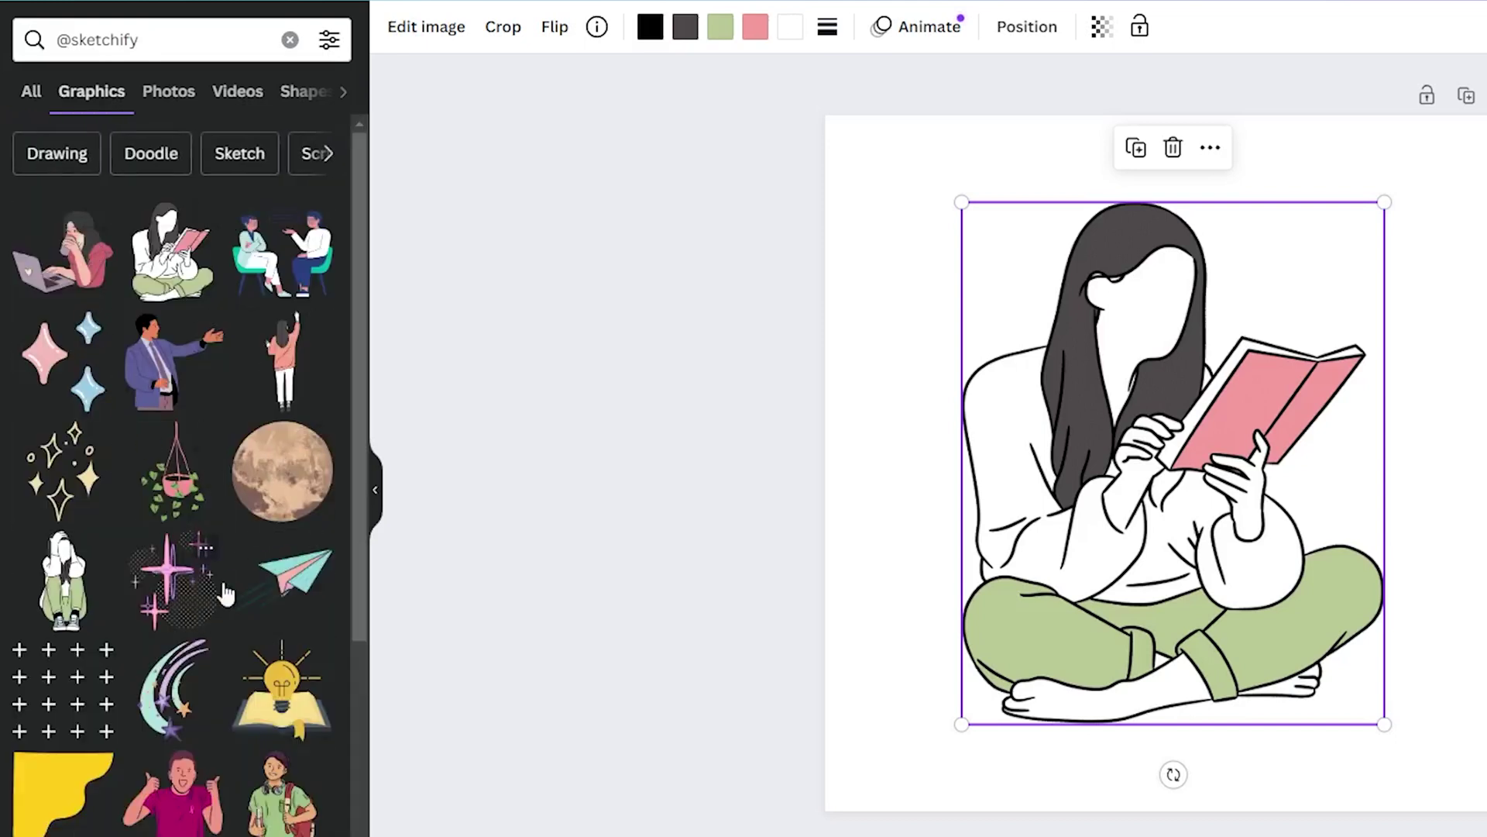
scroll(222, 588, down, 5)
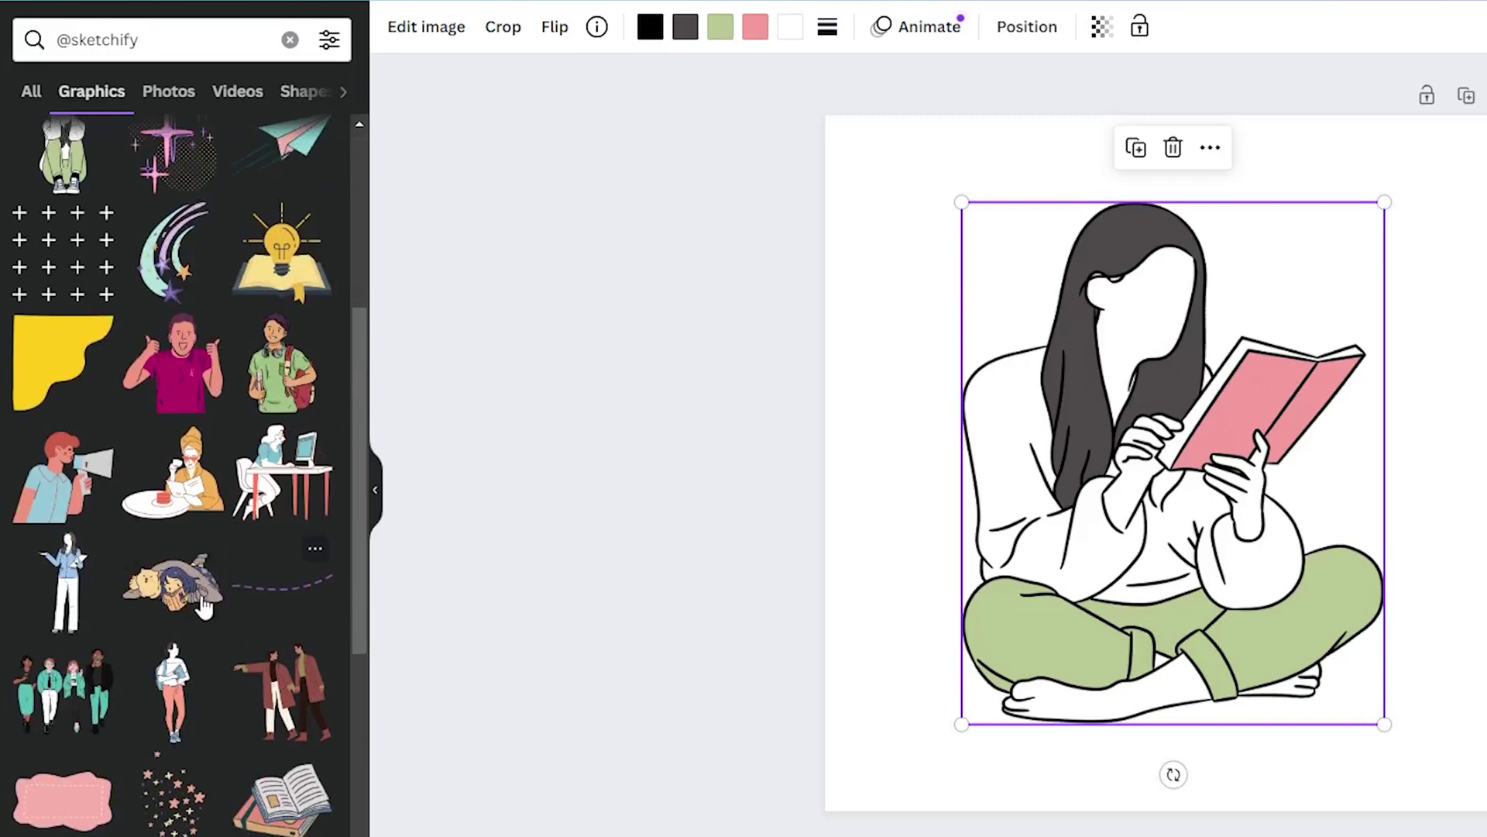
scroll(224, 581, down, 5)
scroll(244, 587, down, 5)
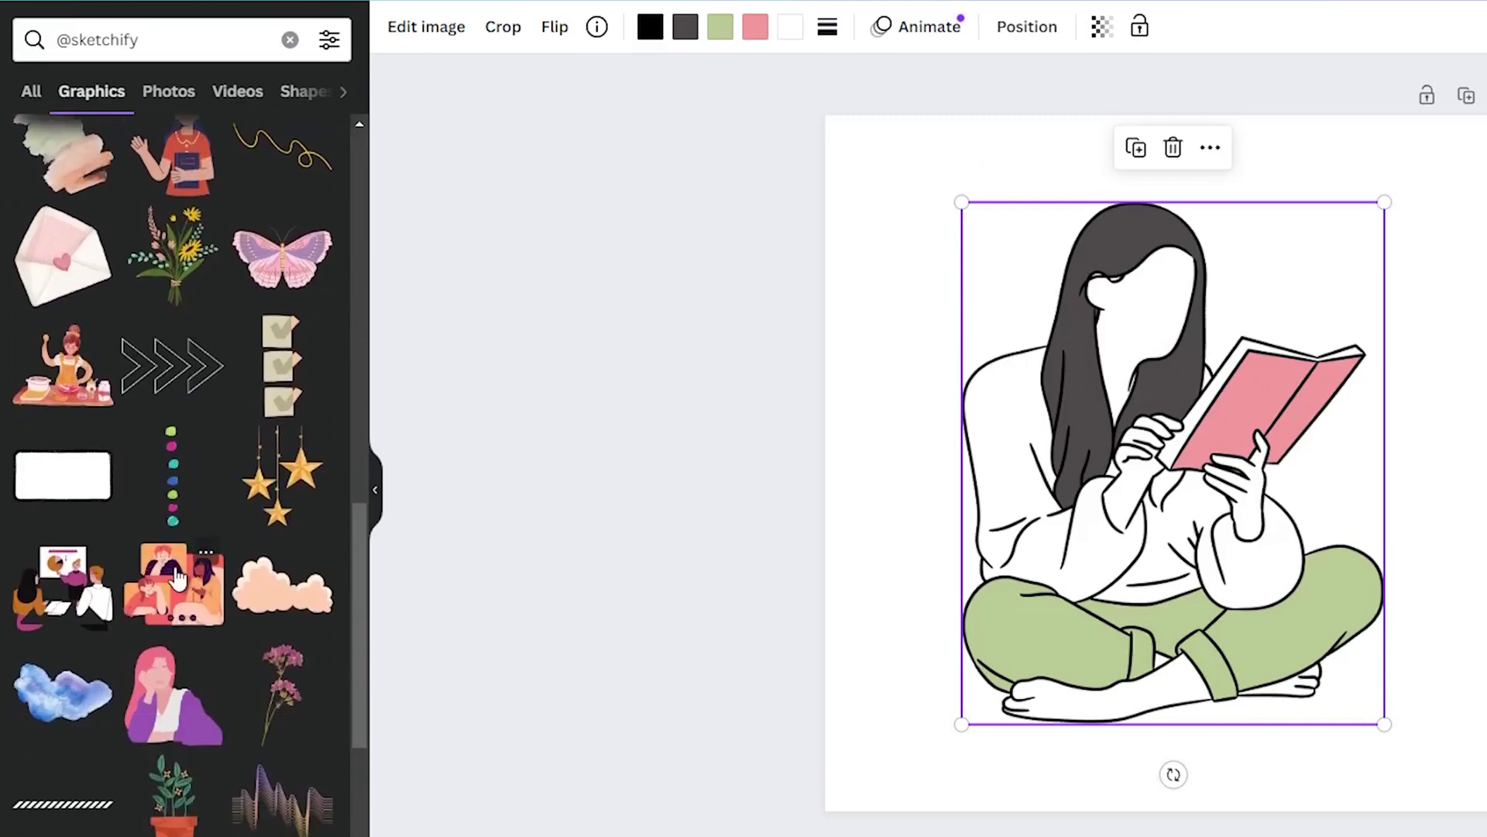
scroll(180, 574, up, 10)
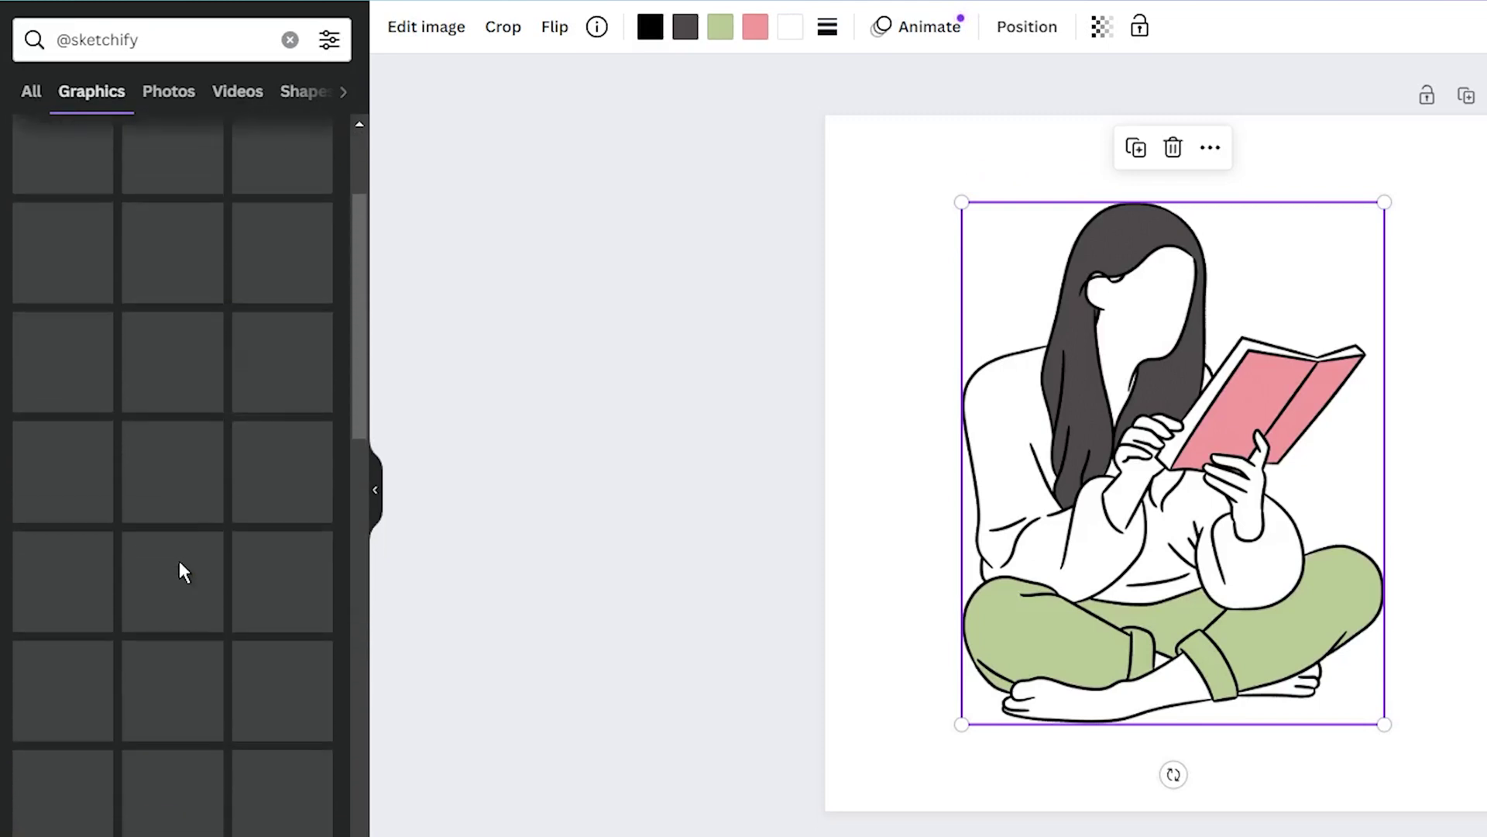
scroll(180, 564, up, 3)
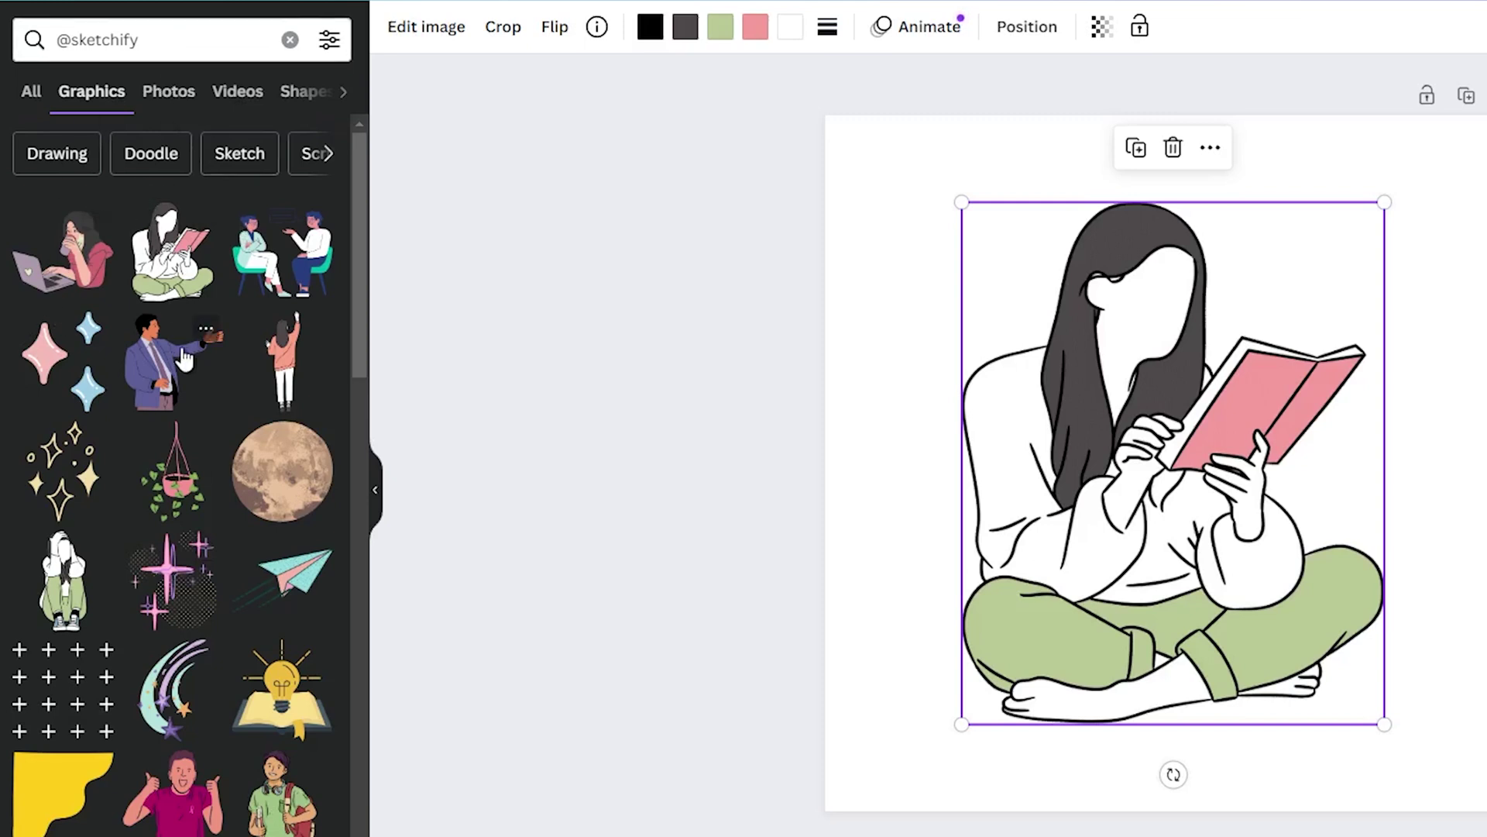
scroll(184, 358, down, 5)
scroll(184, 358, down, 7)
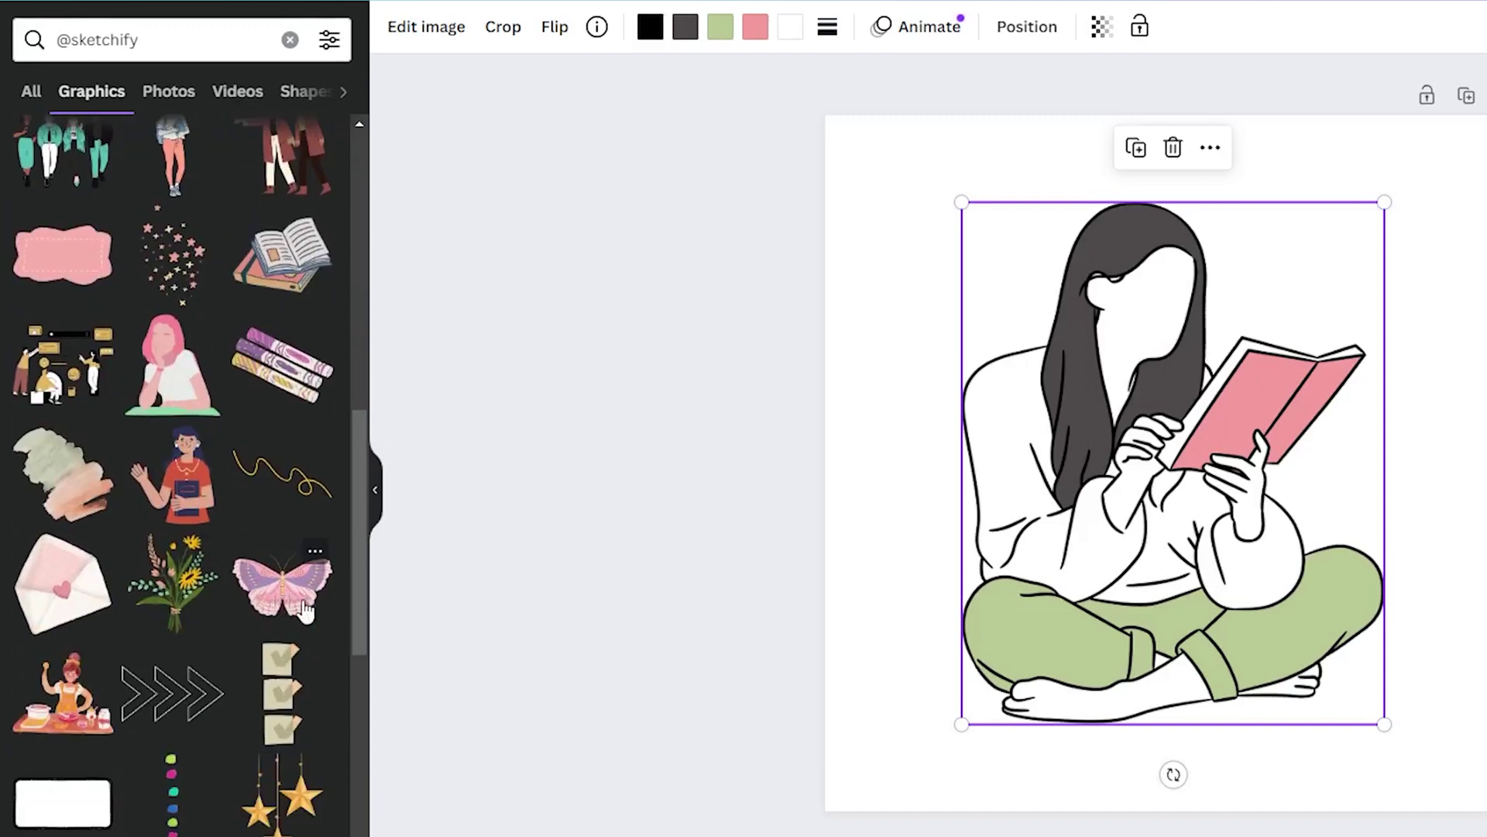
Step: From the butterfly illustration's info popup, choose 'View more by Sketchify'
click(313, 551)
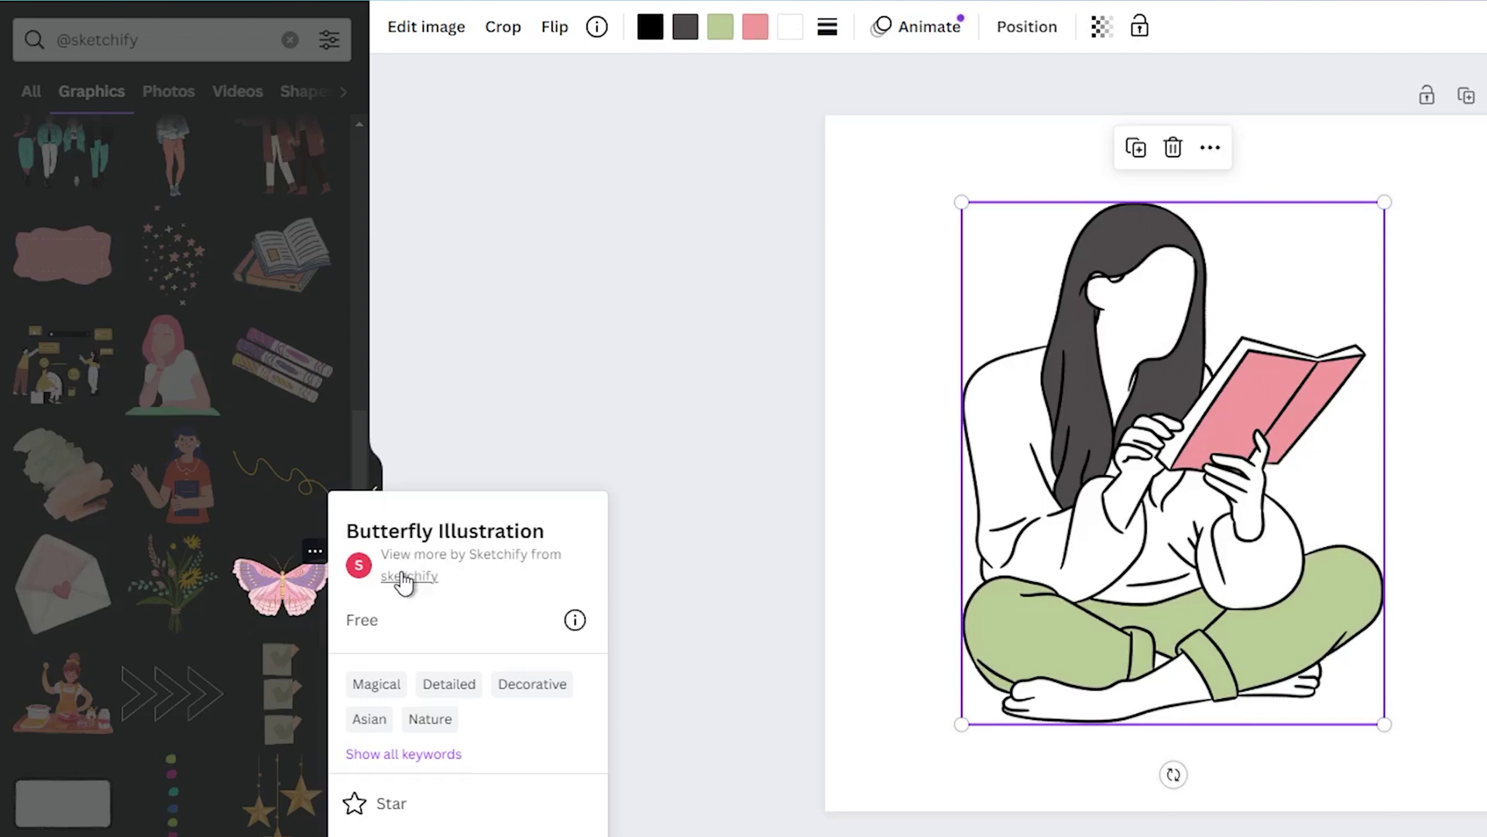
click(466, 555)
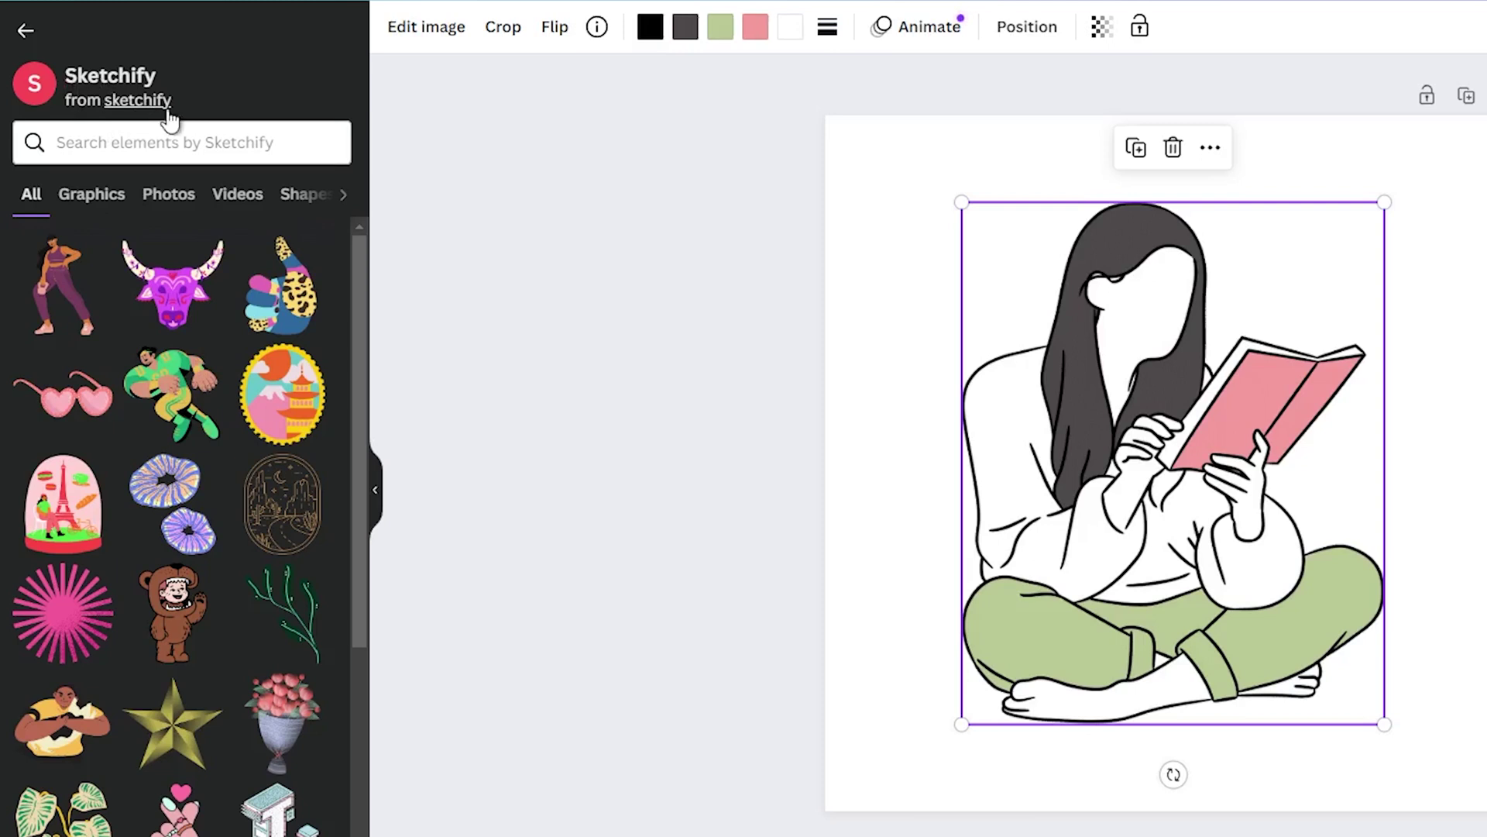
Step: Delete the reading-woman illustration, then briefly add and delete the purple bull graphic
click(1173, 149)
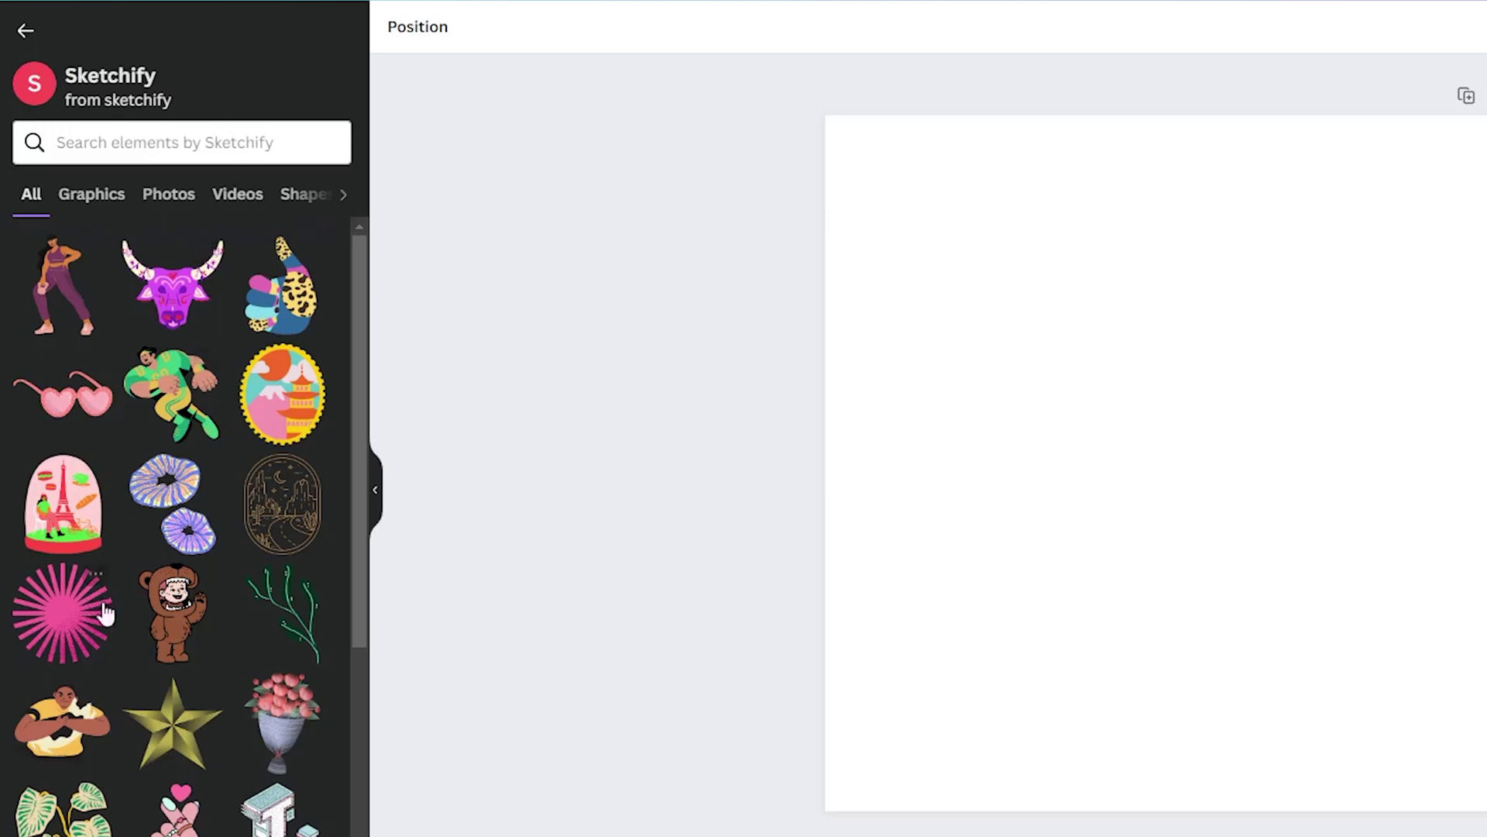
click(181, 306)
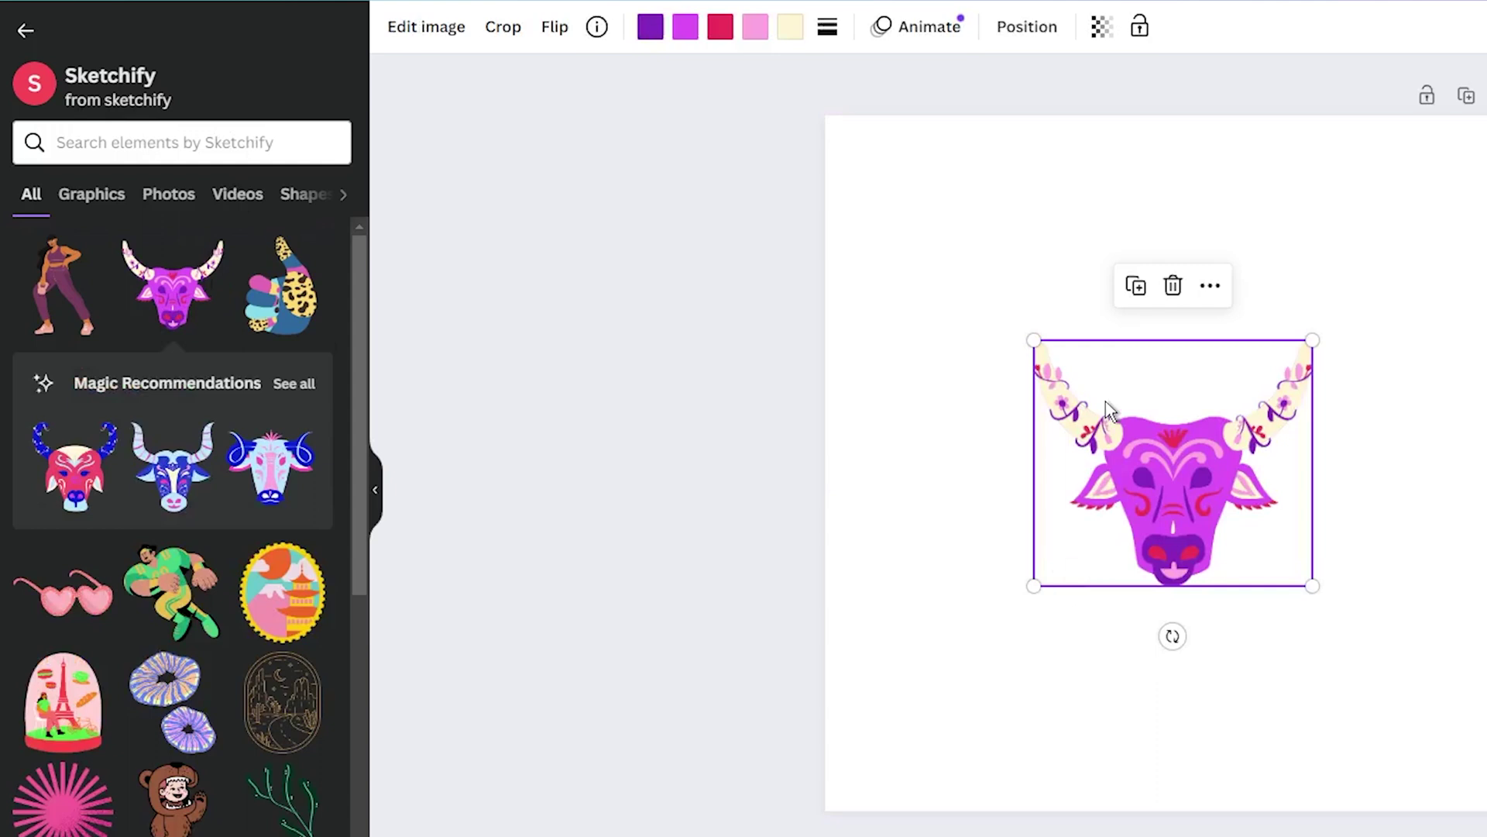
click(1173, 286)
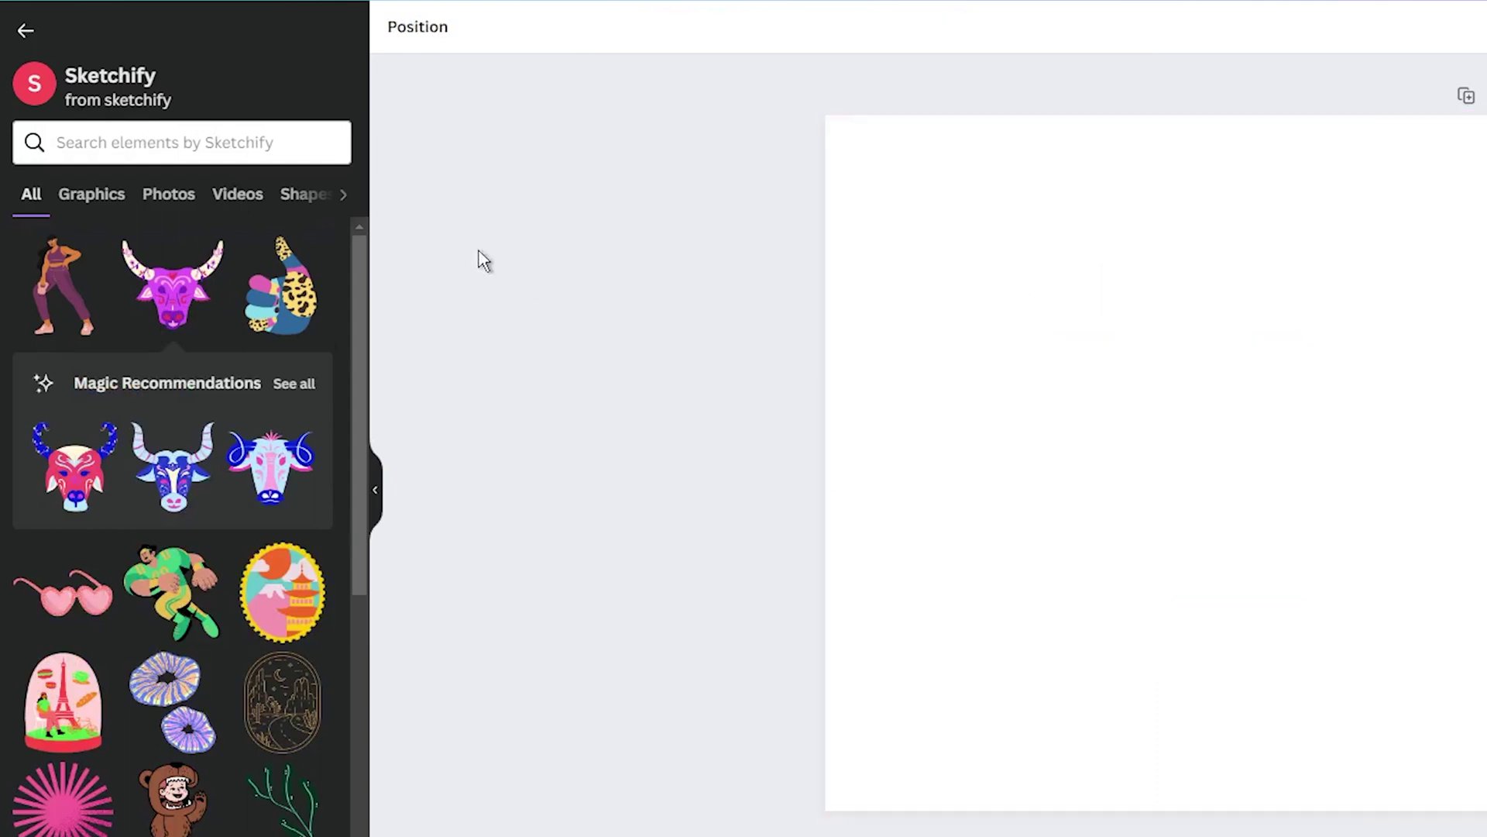
Step: Search Sketchify's elements for 'woman', then add and remove the braided-hair woman
click(143, 145)
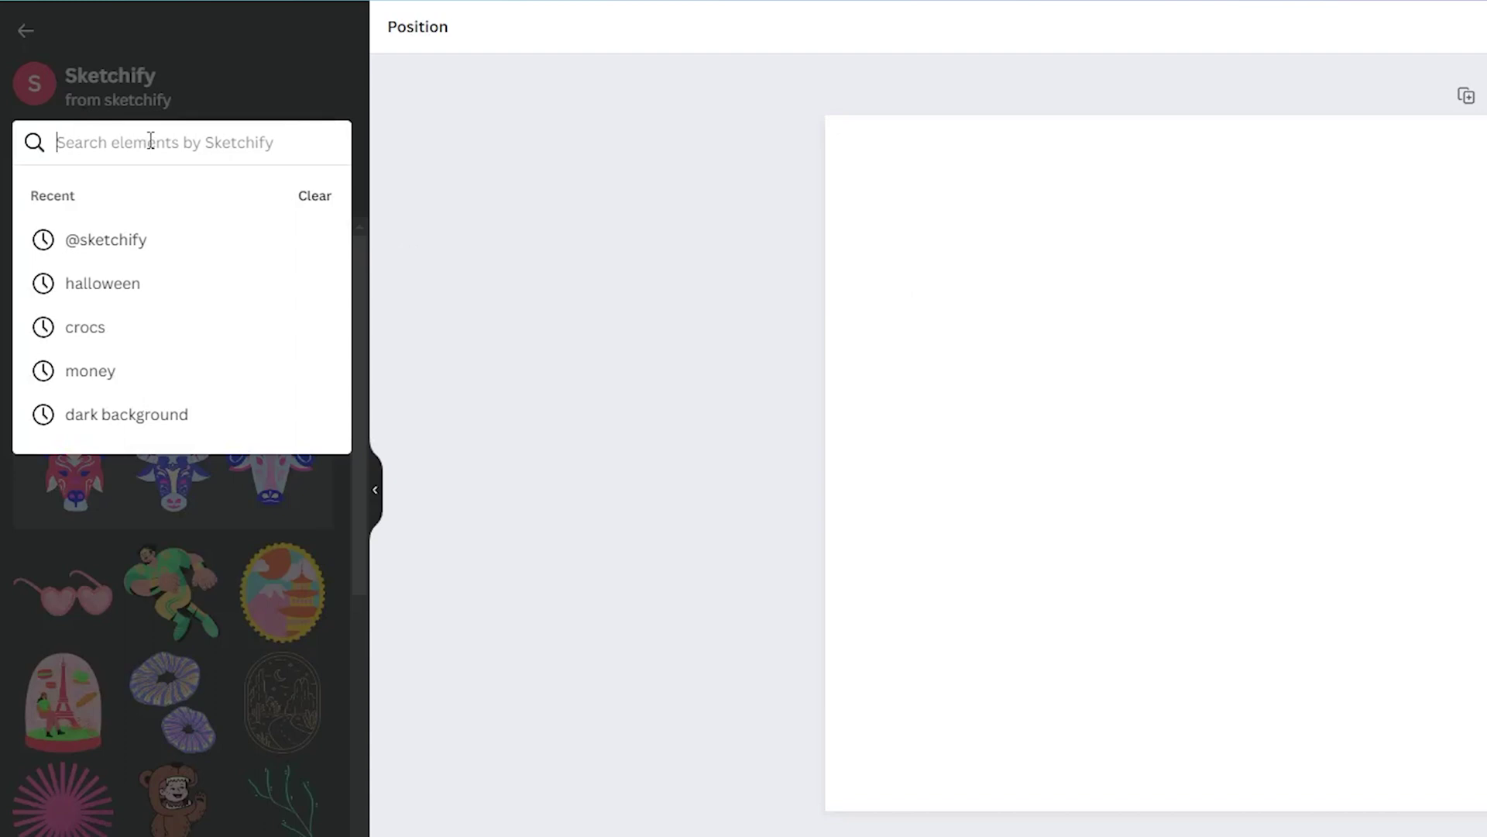
text(wom)
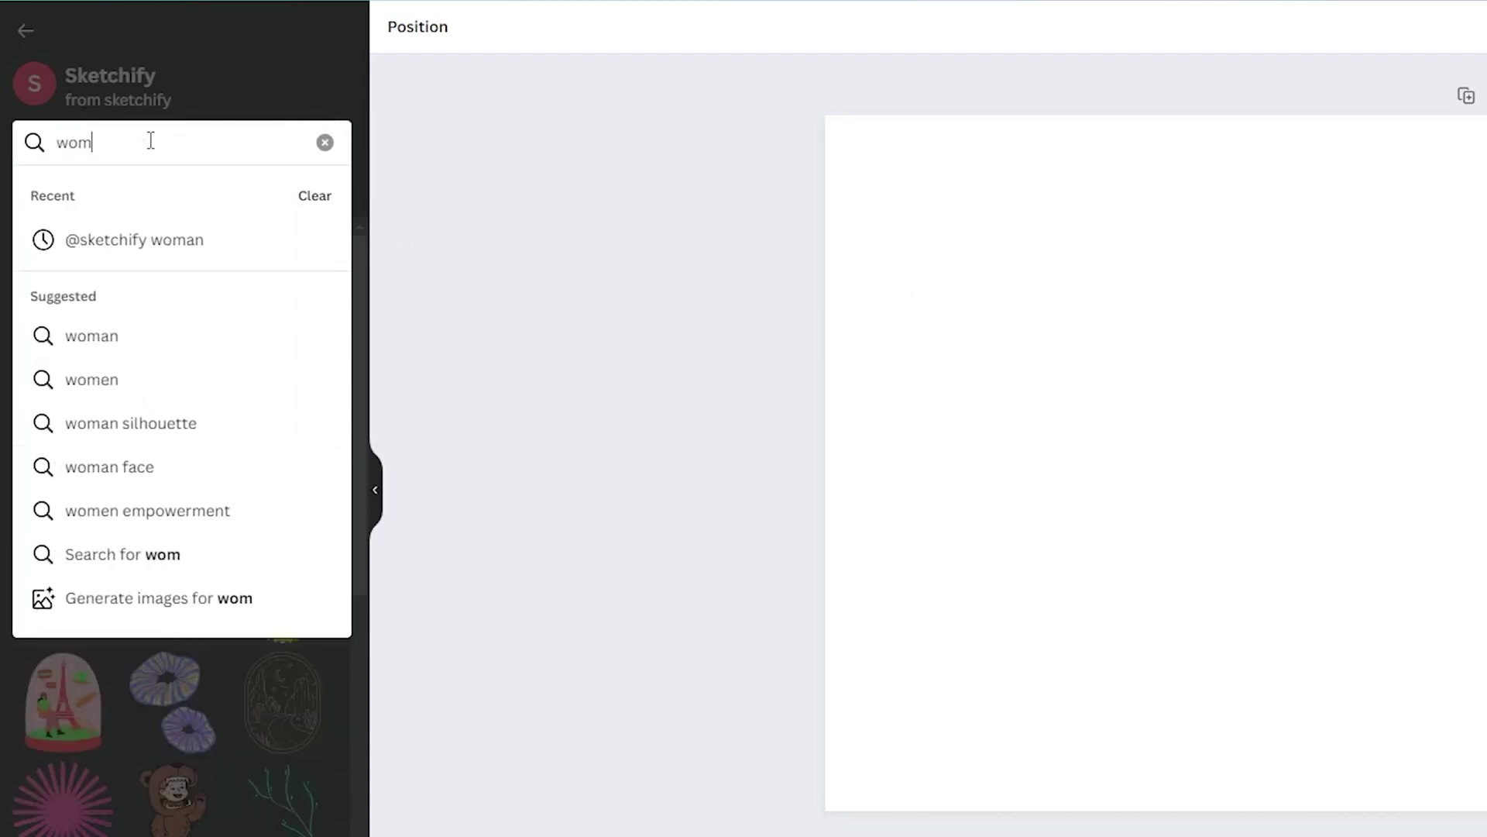
text(an)
key(Return)
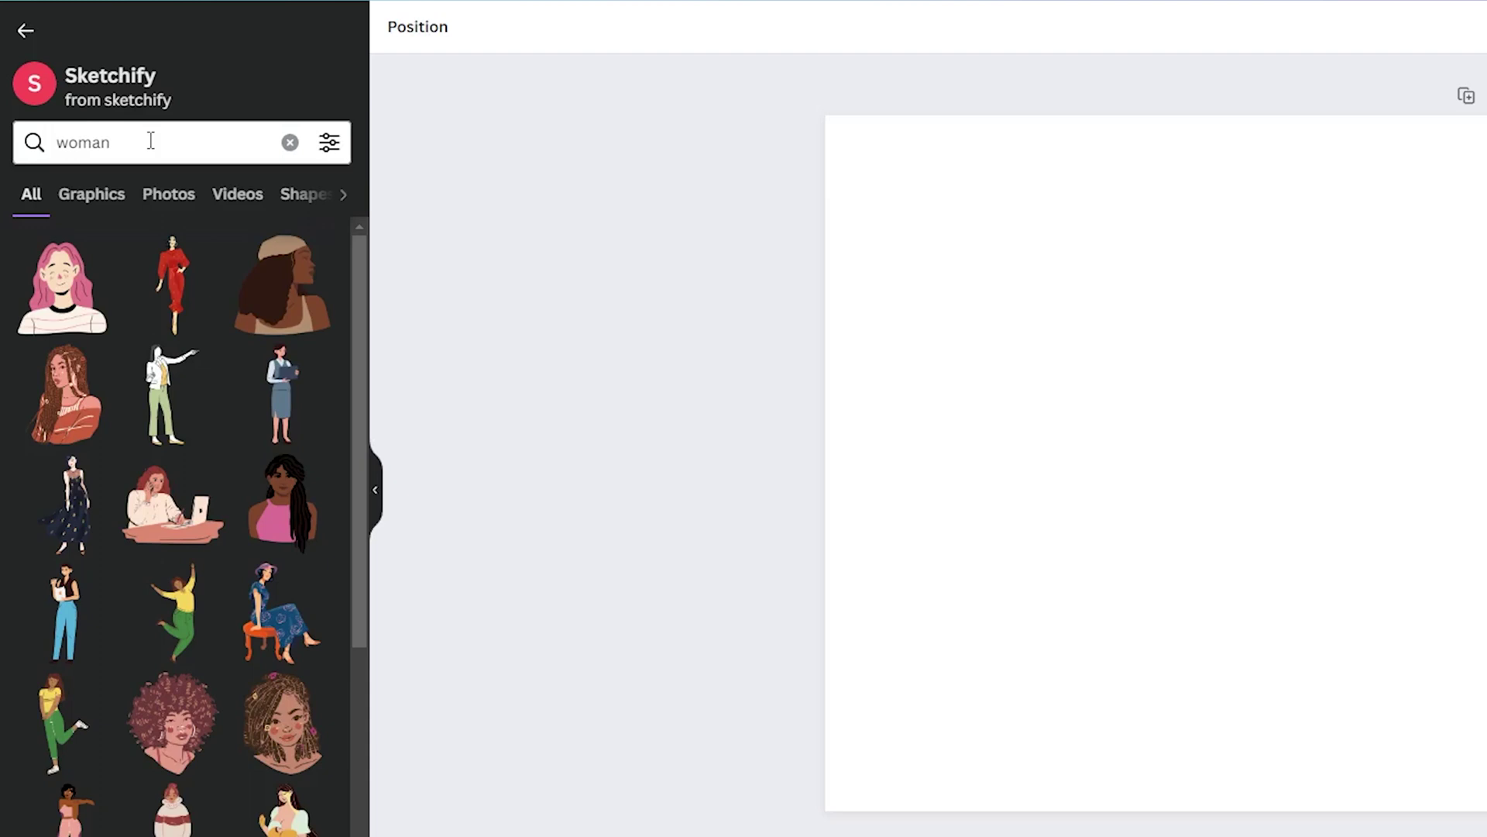
click(58, 395)
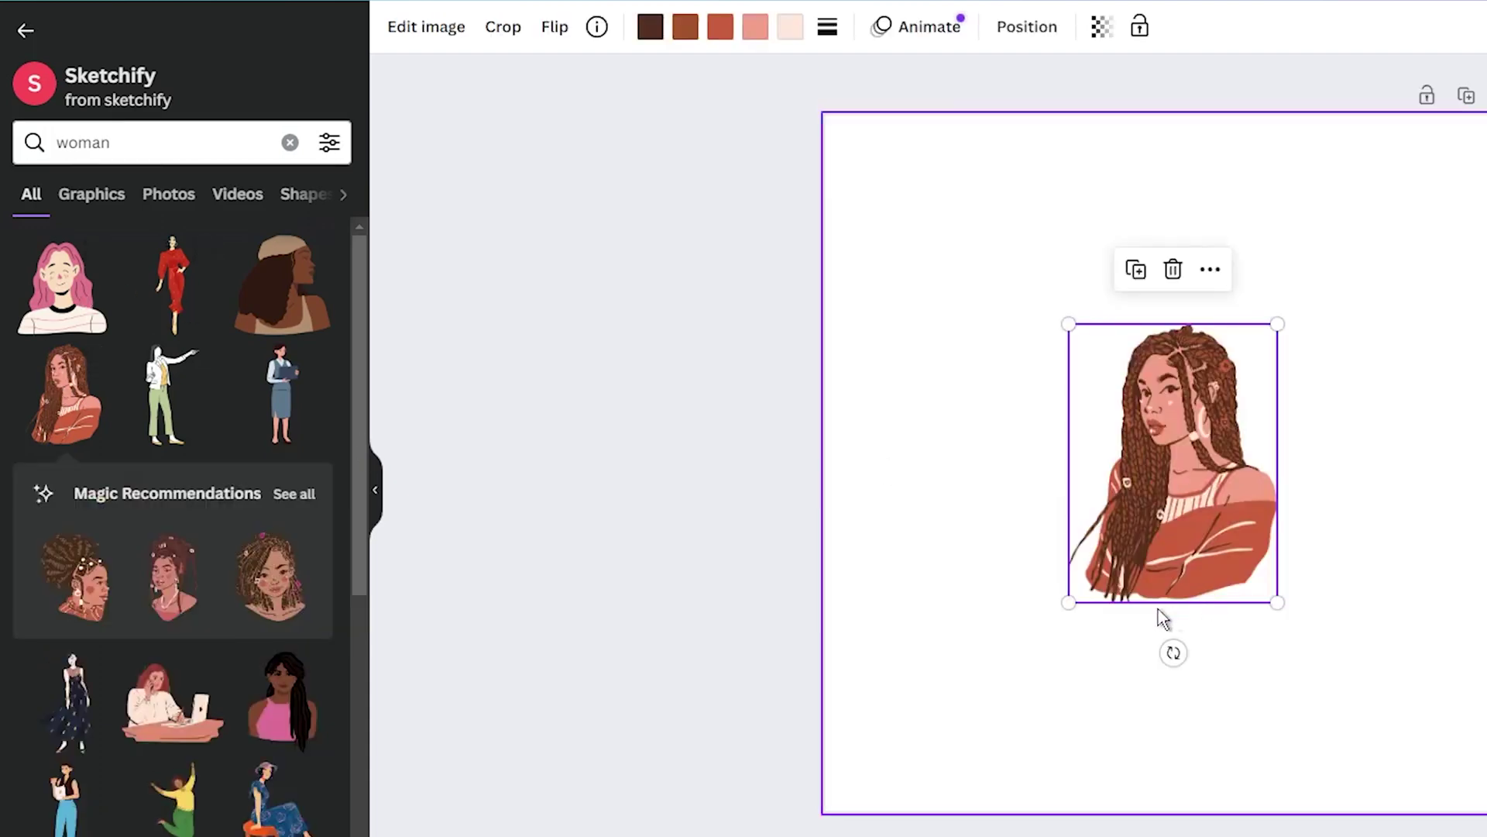
click(1173, 269)
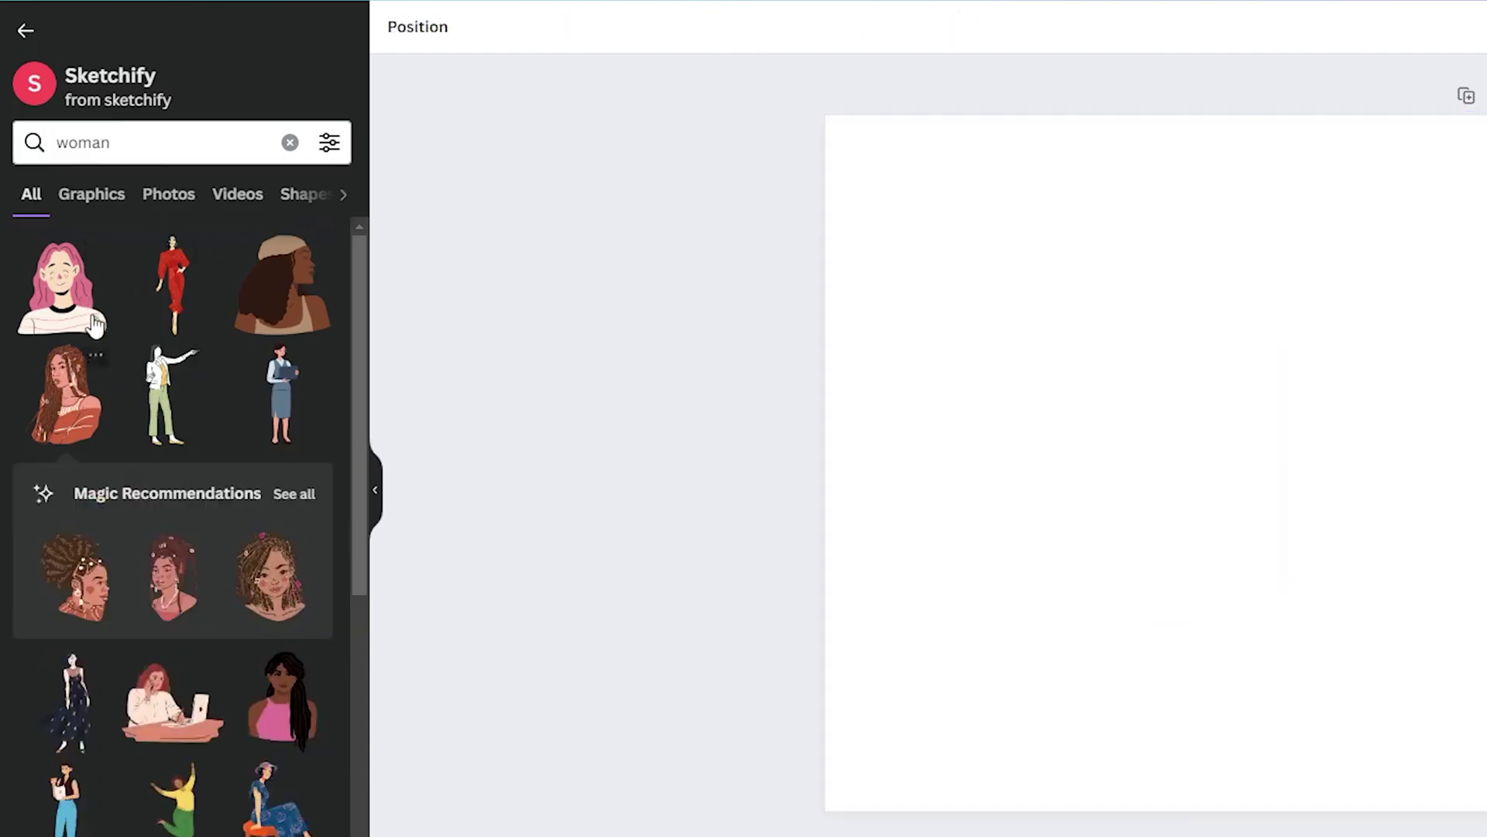
Step: Add the pink-haired woman, enlarge her and place her toward the page's right side
click(71, 297)
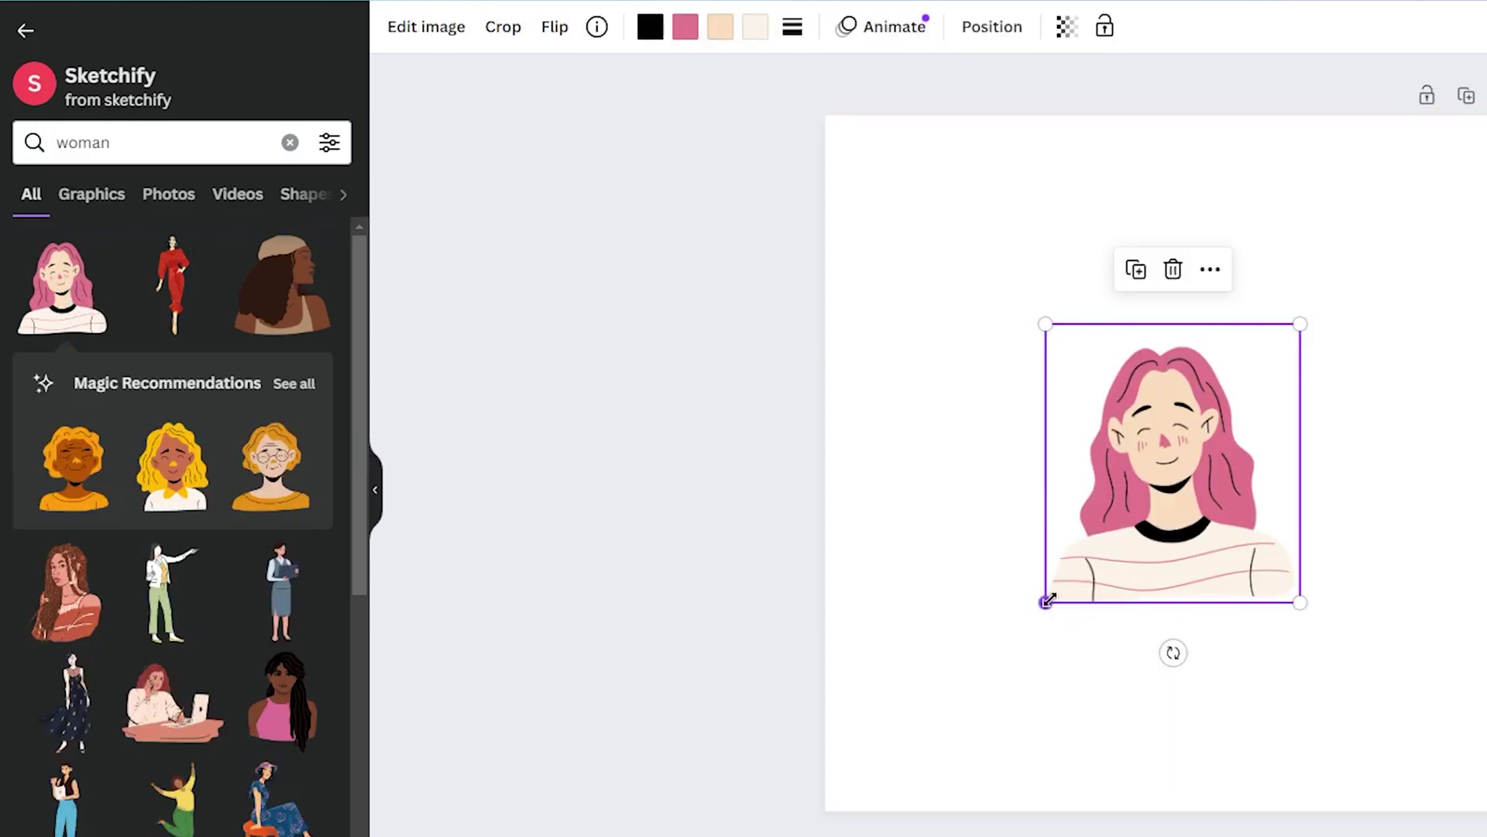
drag(1046, 602, 677, 621)
drag(986, 571, 1081, 468)
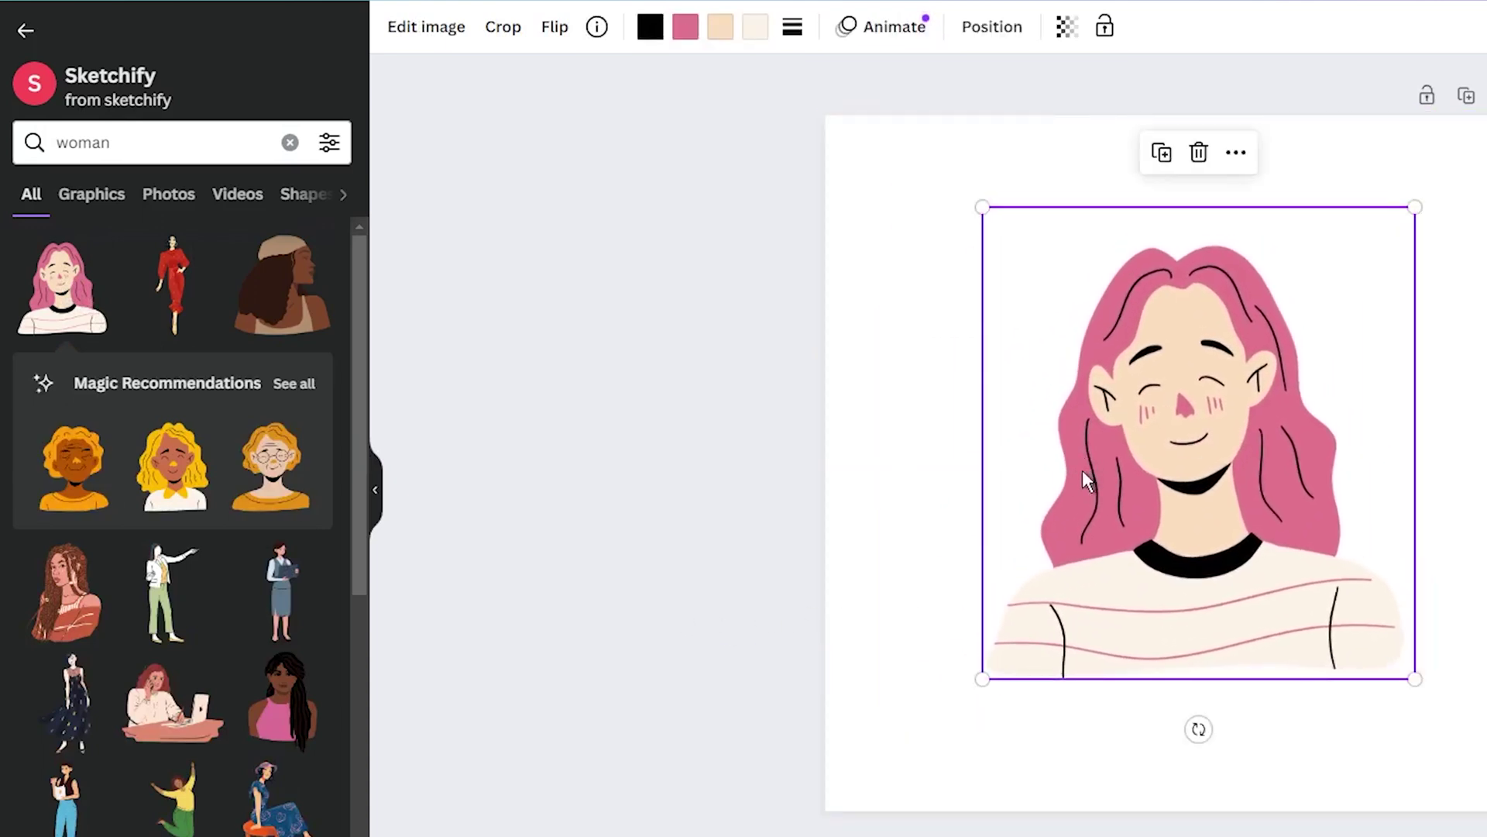
scroll(40, 595, down, 3)
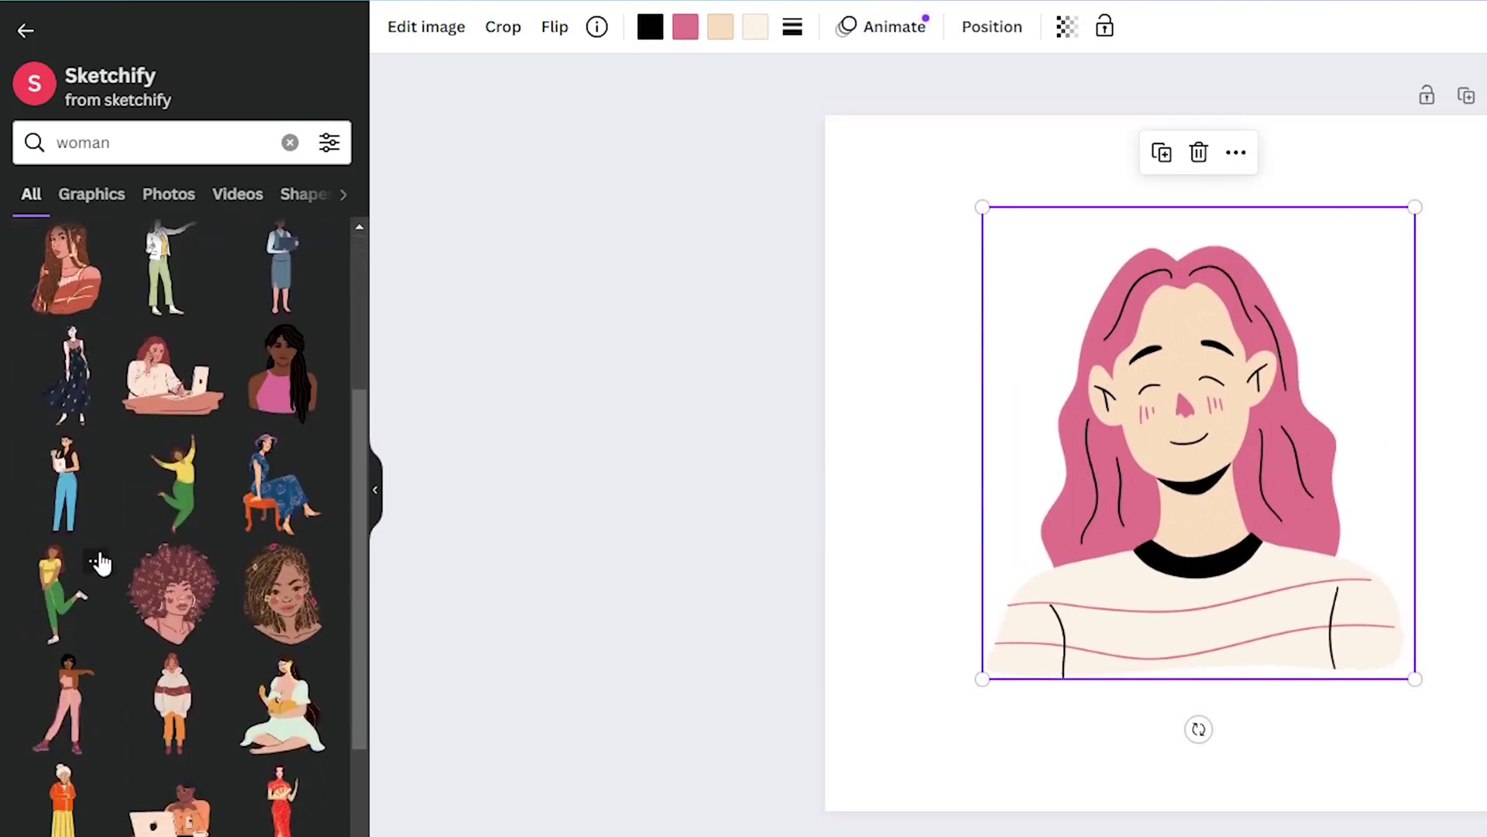
scroll(147, 720, up, 5)
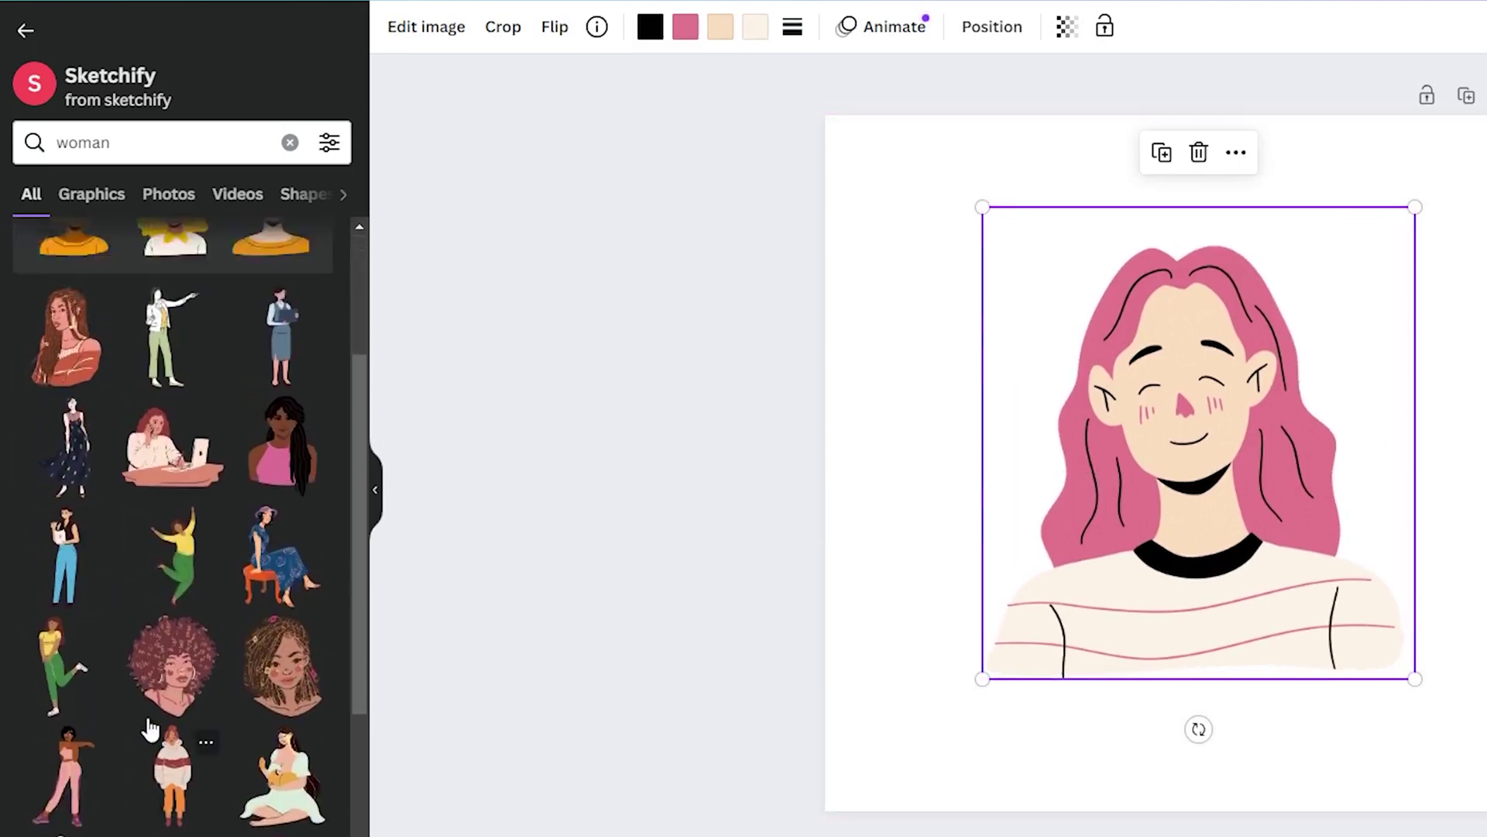
Step: Replace the Sketchify search with 'travel', browse the stickers, and check the Photos results
click(126, 139)
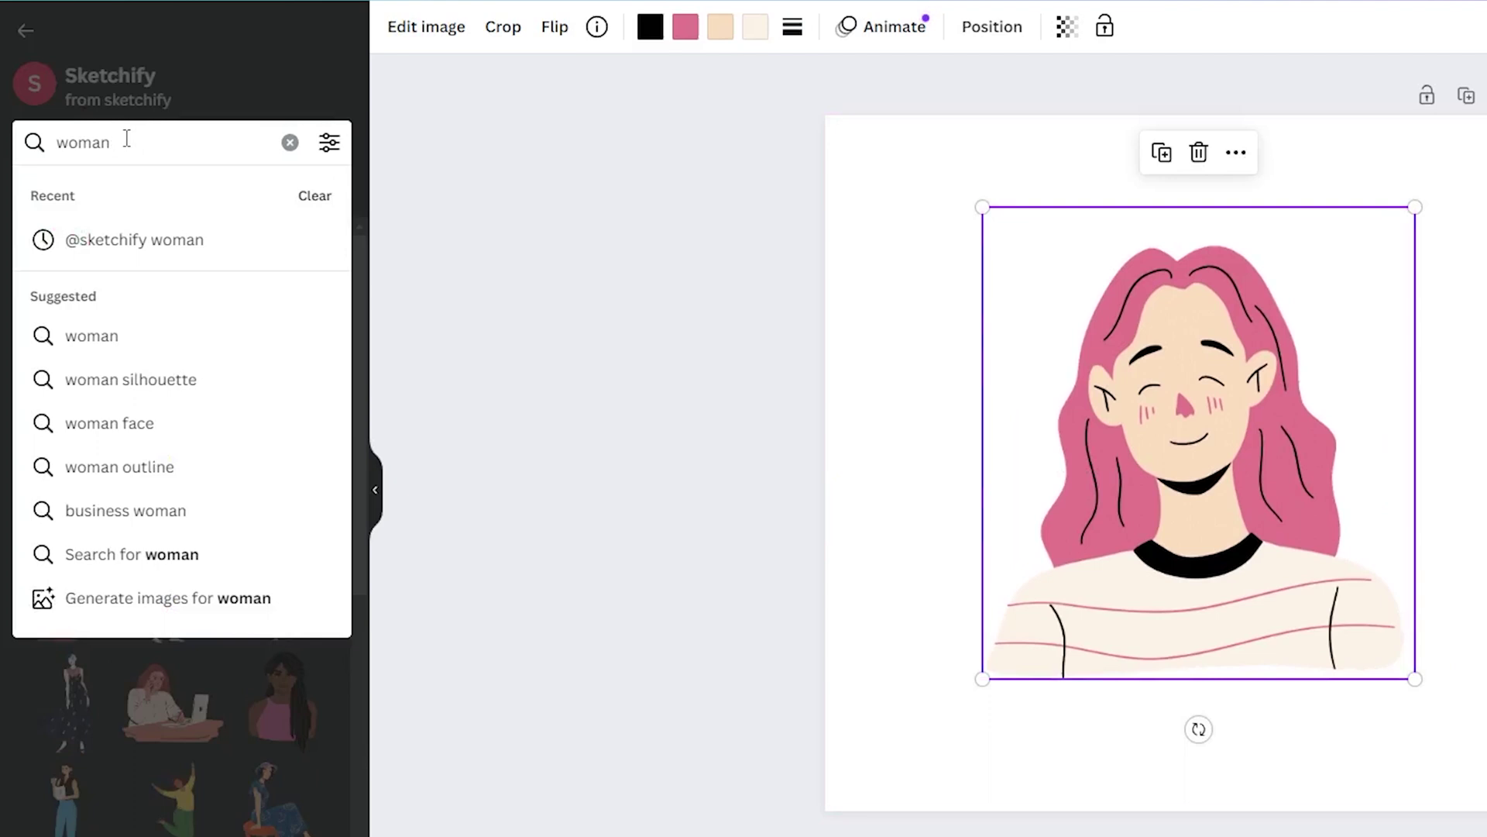
key(BackSpace)
key(BackSpace)
key(BackSpace)
key(BackSpace)
key(BackSpace)
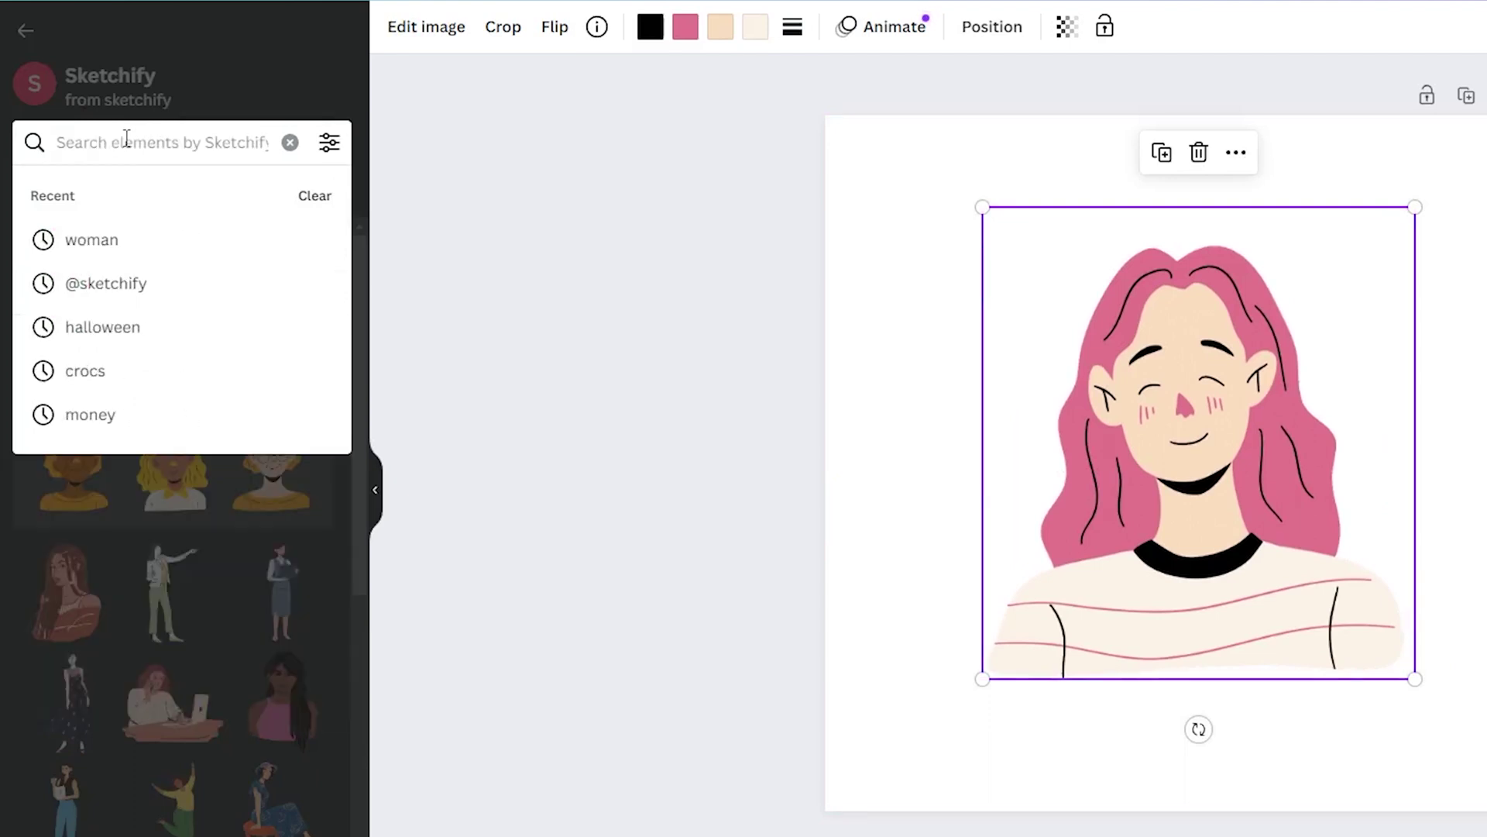
text(travel)
key(Return)
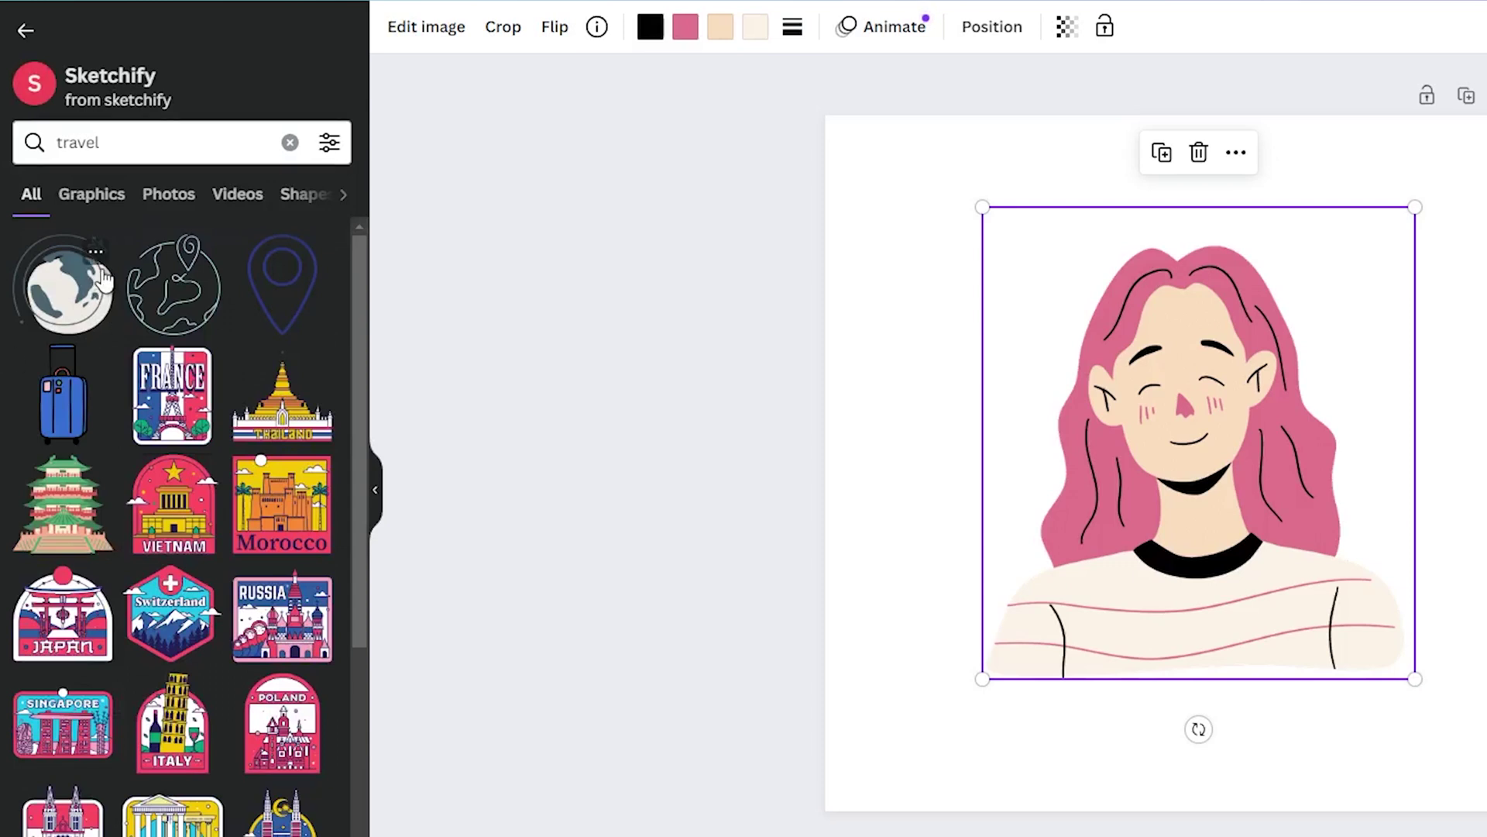
scroll(116, 287, down, 5)
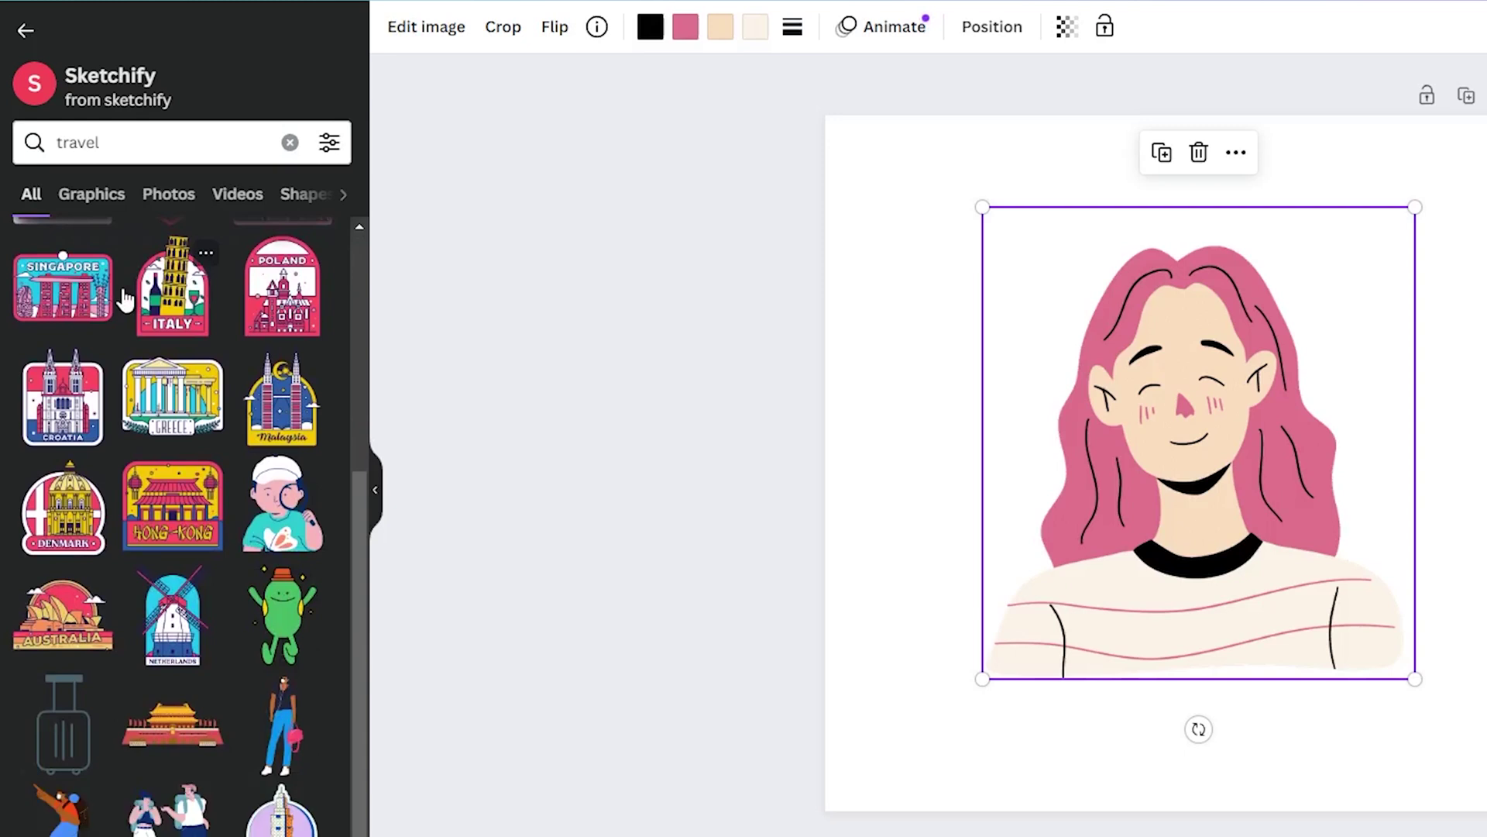
scroll(124, 299, down, 2)
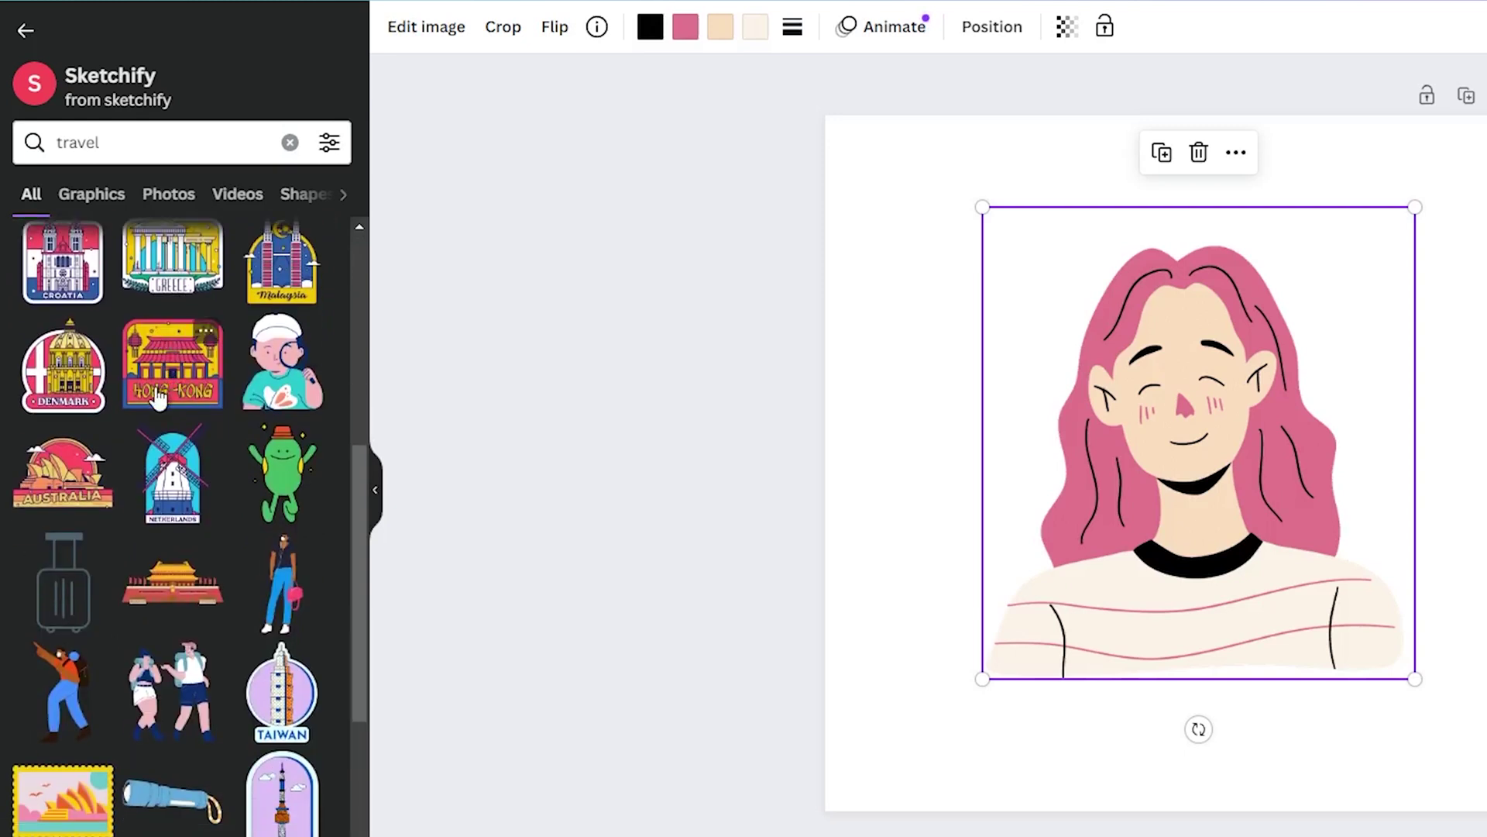
scroll(158, 398, down, 3)
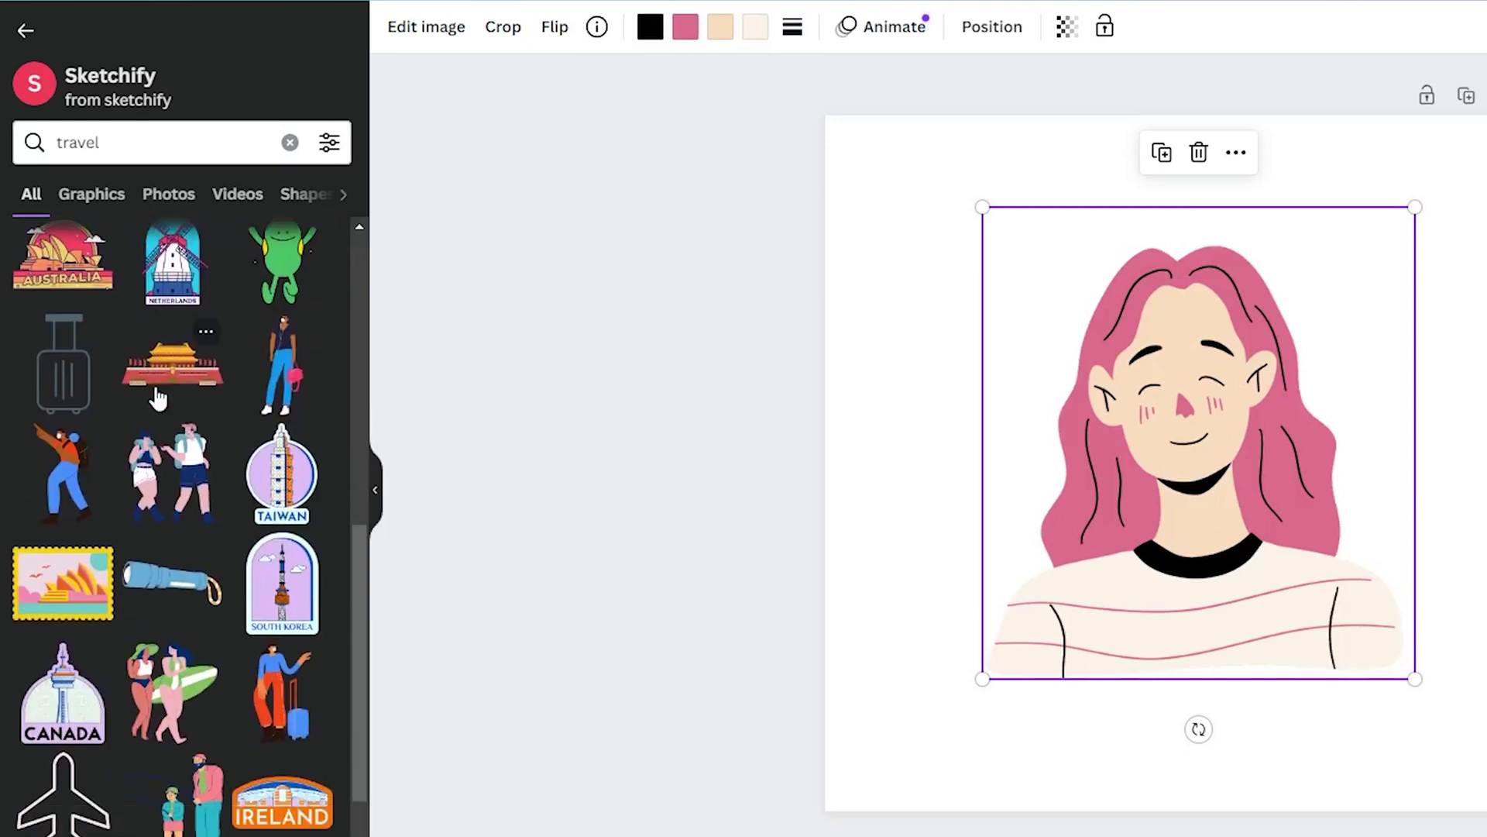
scroll(157, 398, up, 8)
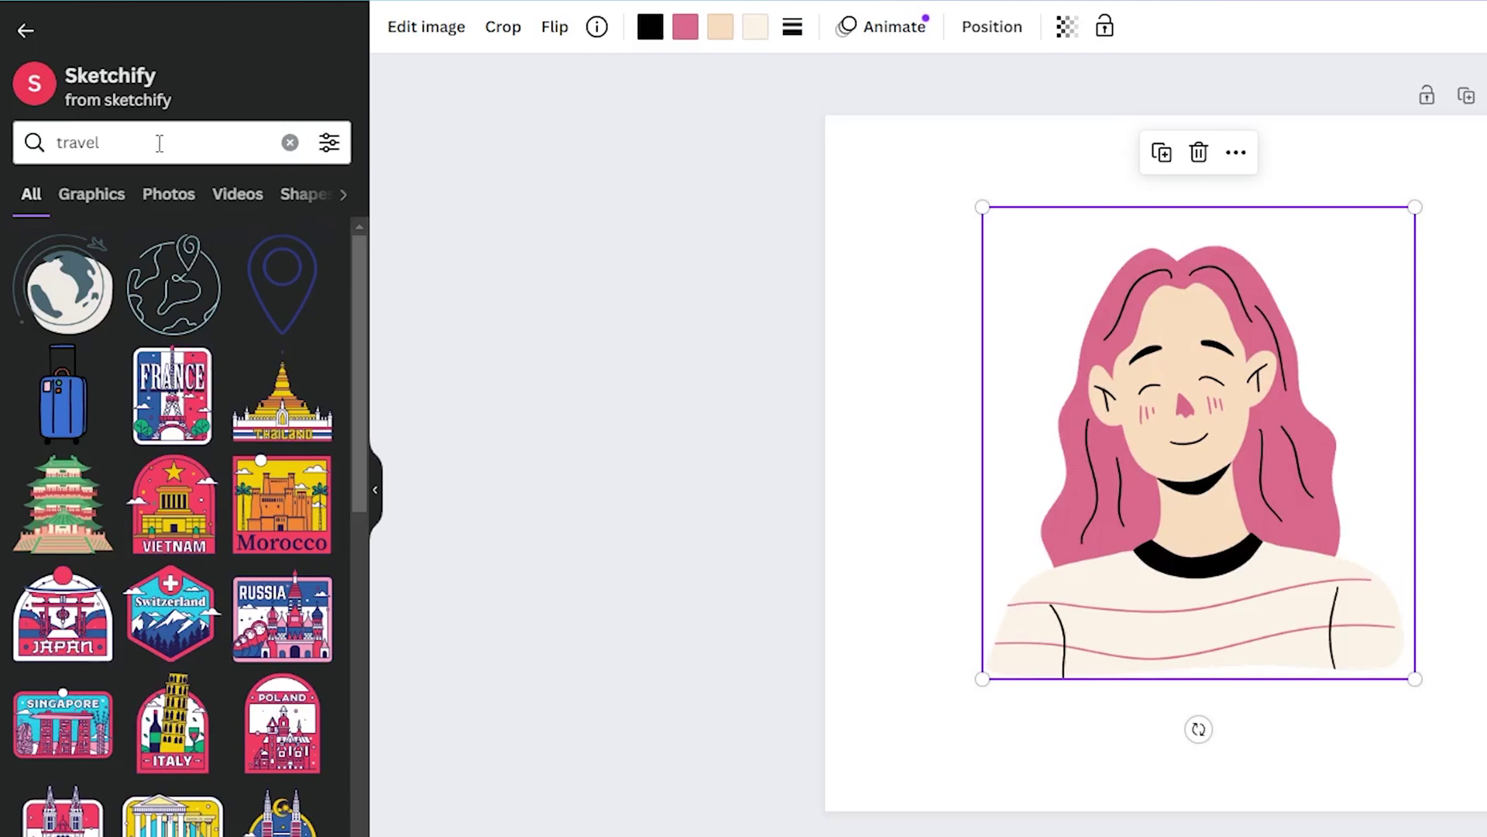
click(163, 202)
Step: Return to Graphics and search Sketchify's elements for 'abstract' instead of 'travel'
click(101, 203)
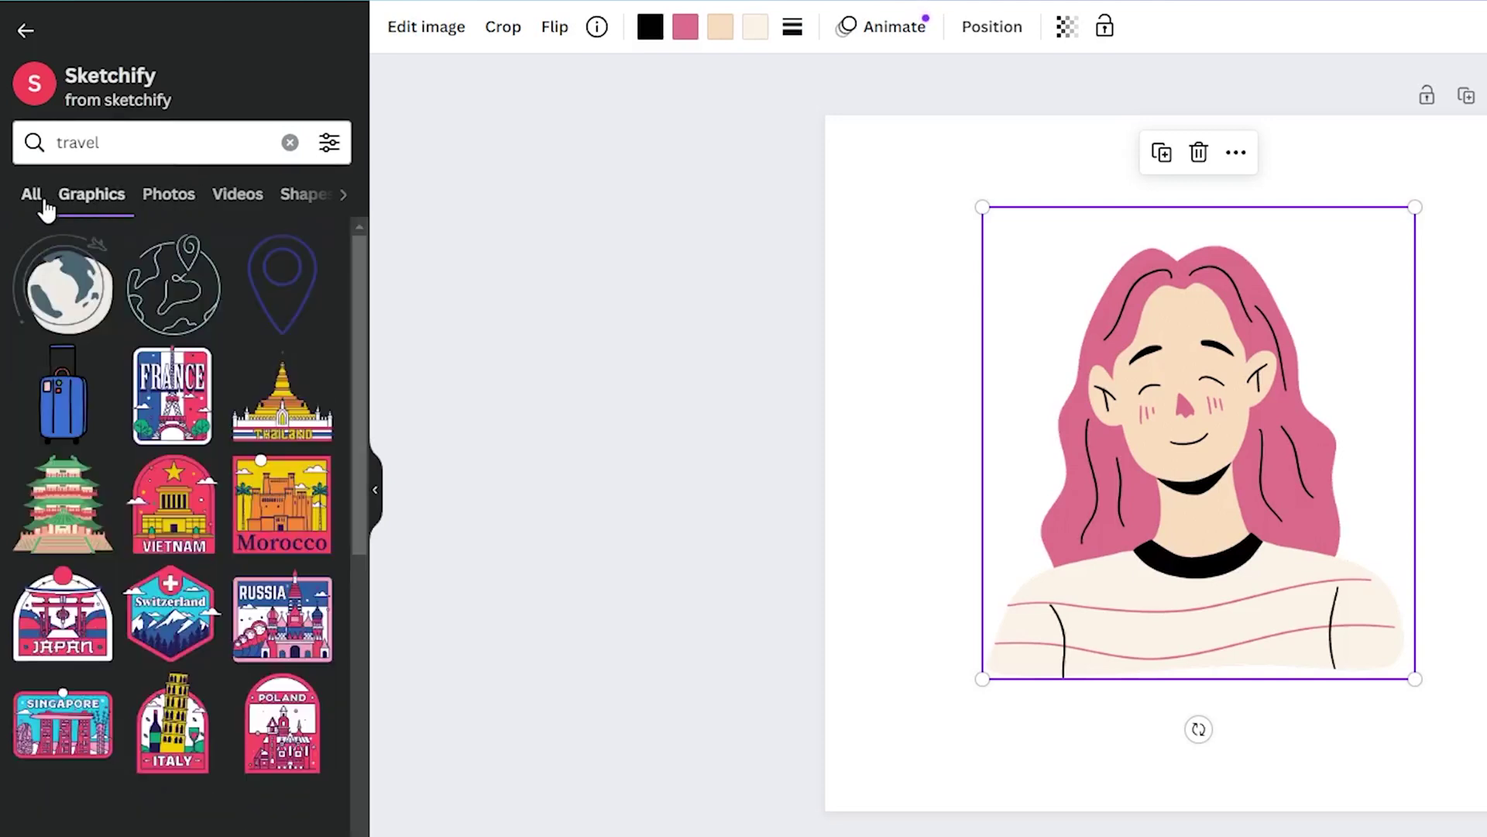
scroll(147, 368, down, 5)
scroll(157, 372, down, 5)
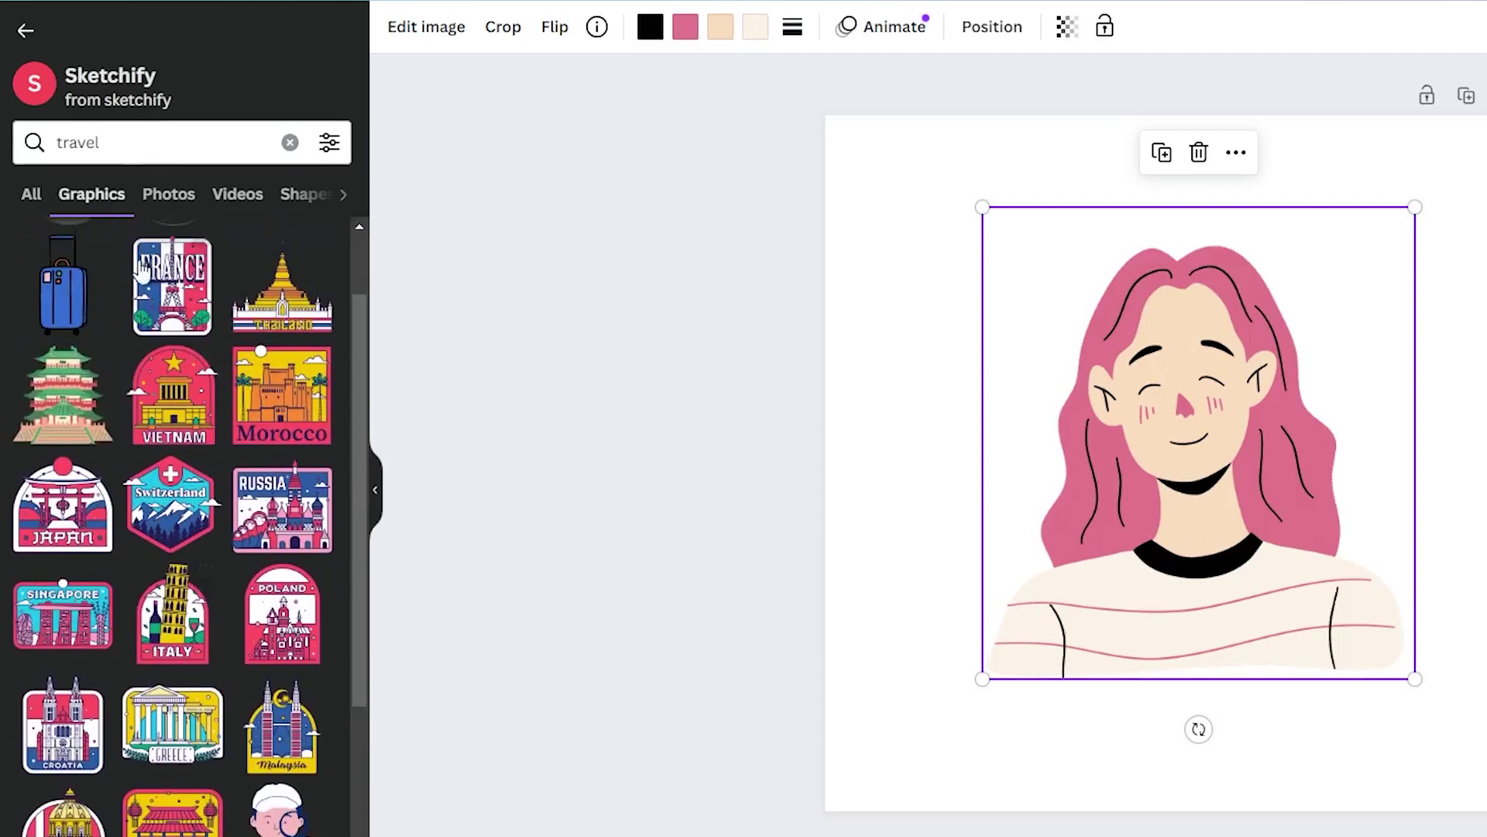
click(51, 138)
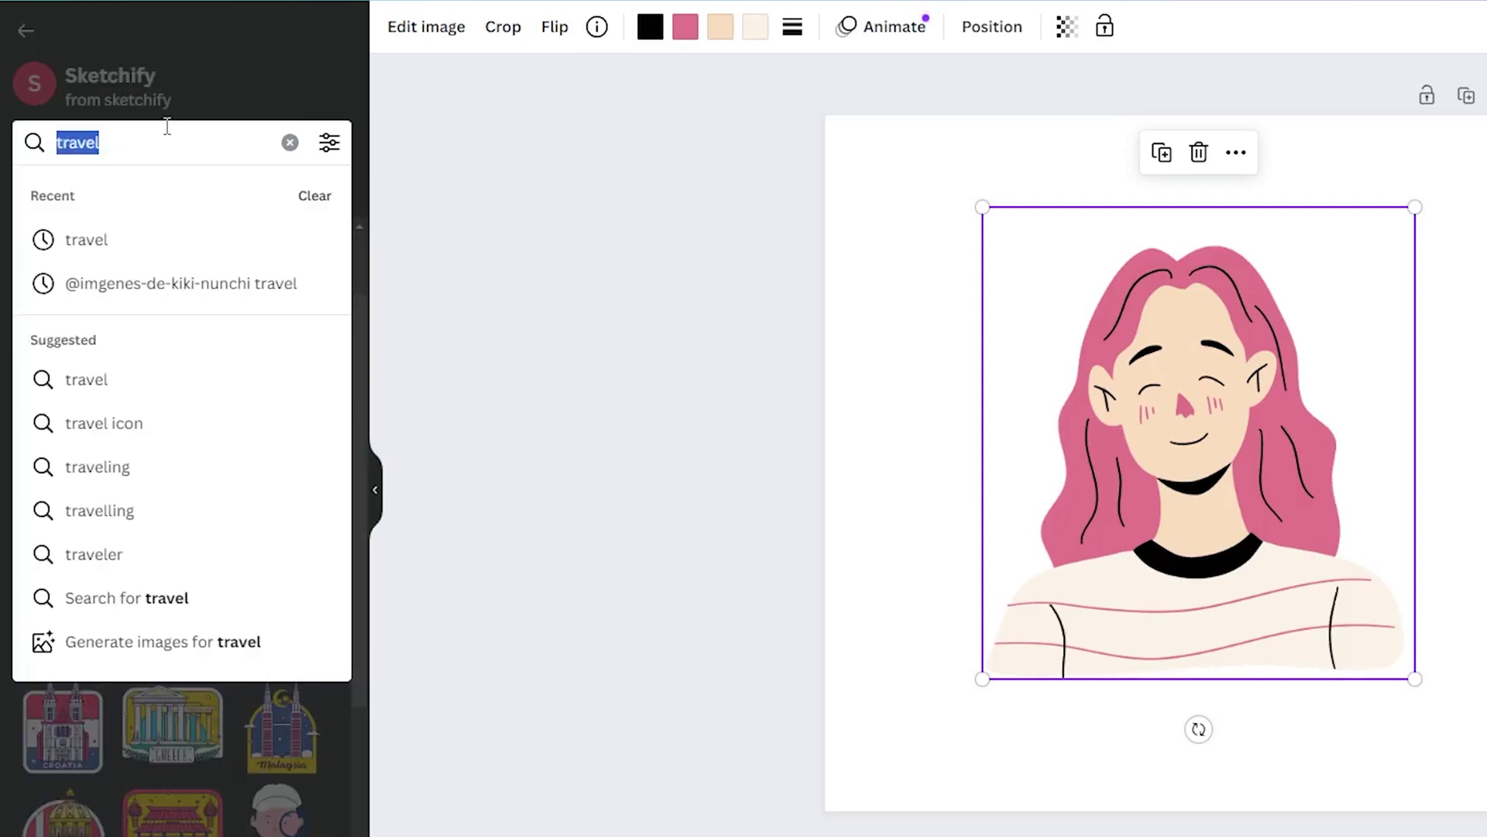
key(BackSpace)
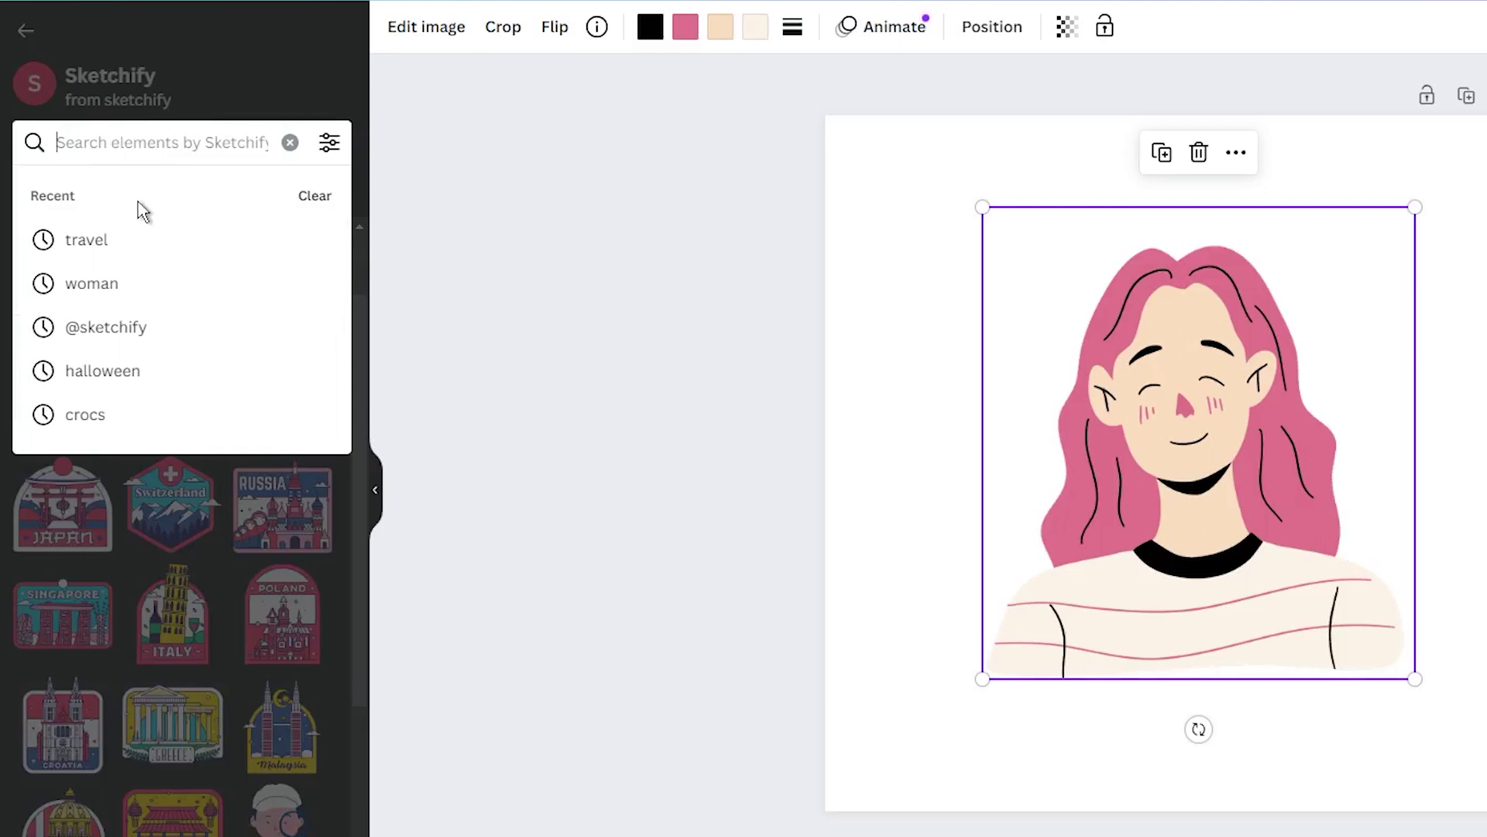
text(abstract)
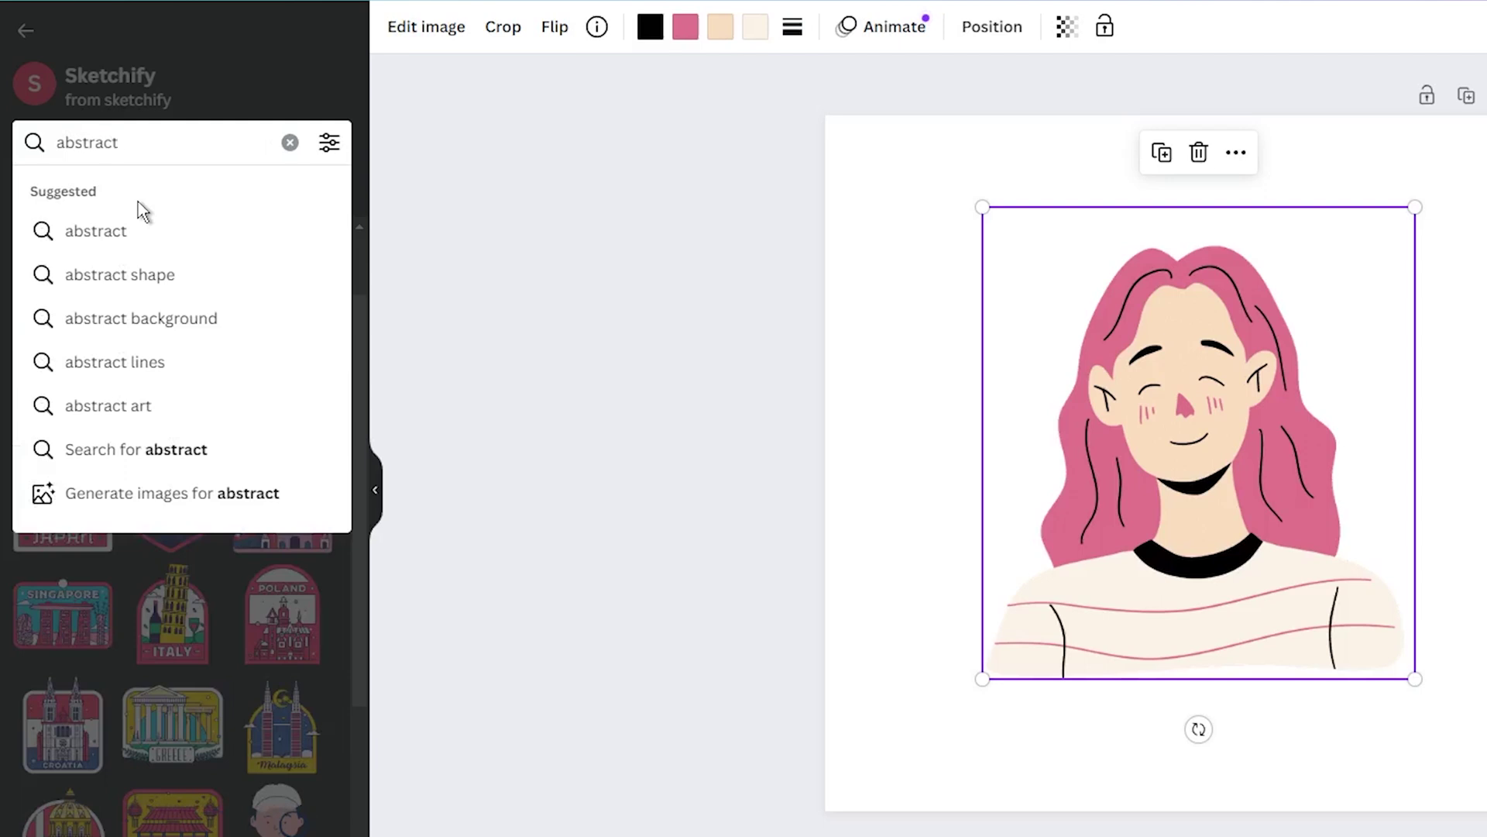
key(Return)
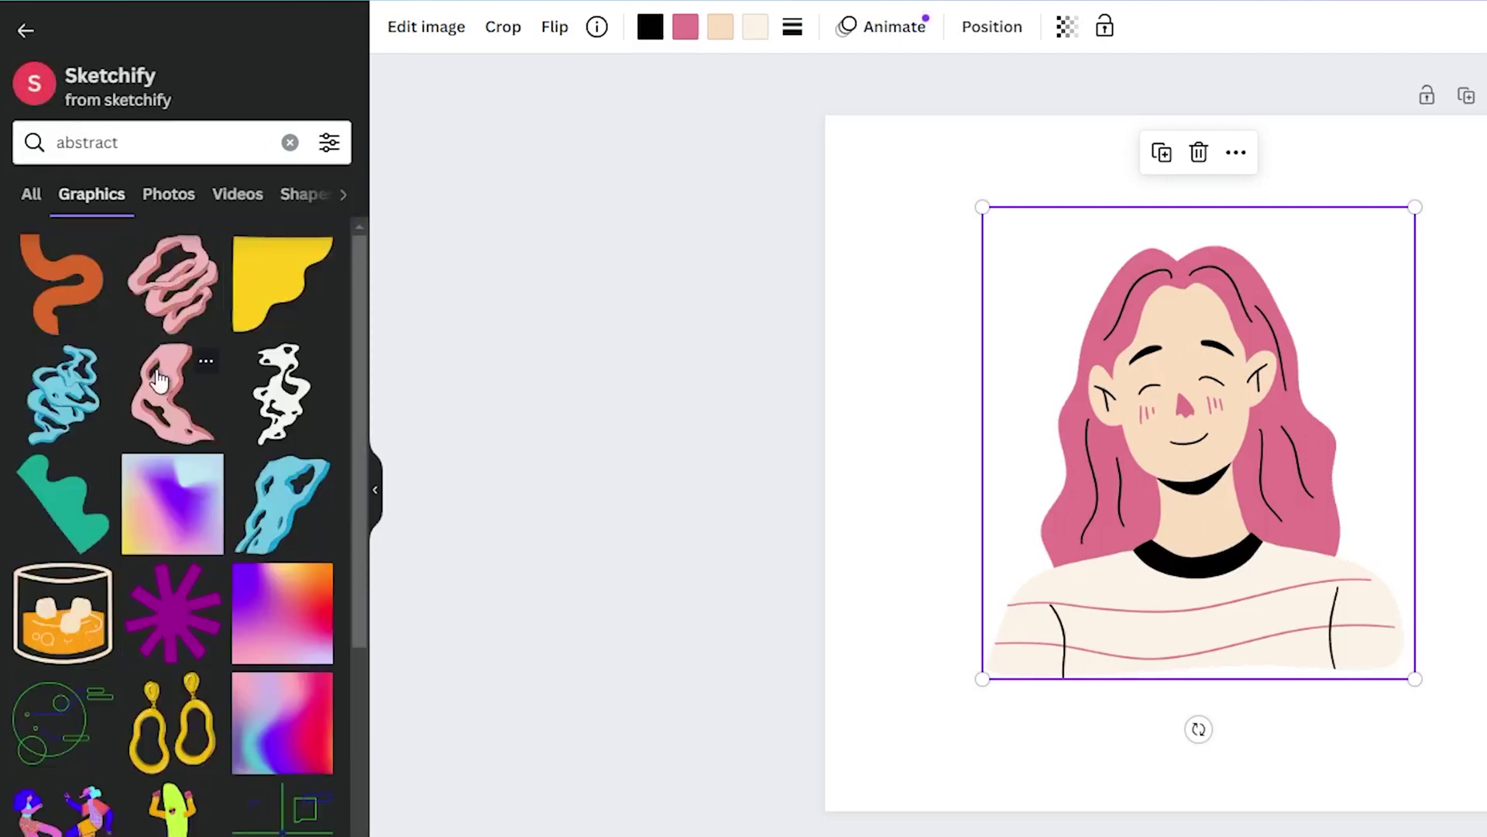
scroll(162, 372, down, 3)
Step: Add the Abstract Mesh Gradient, stretch it over the whole page, and send it behind the woman
mouse_move(306, 399)
click(315, 365)
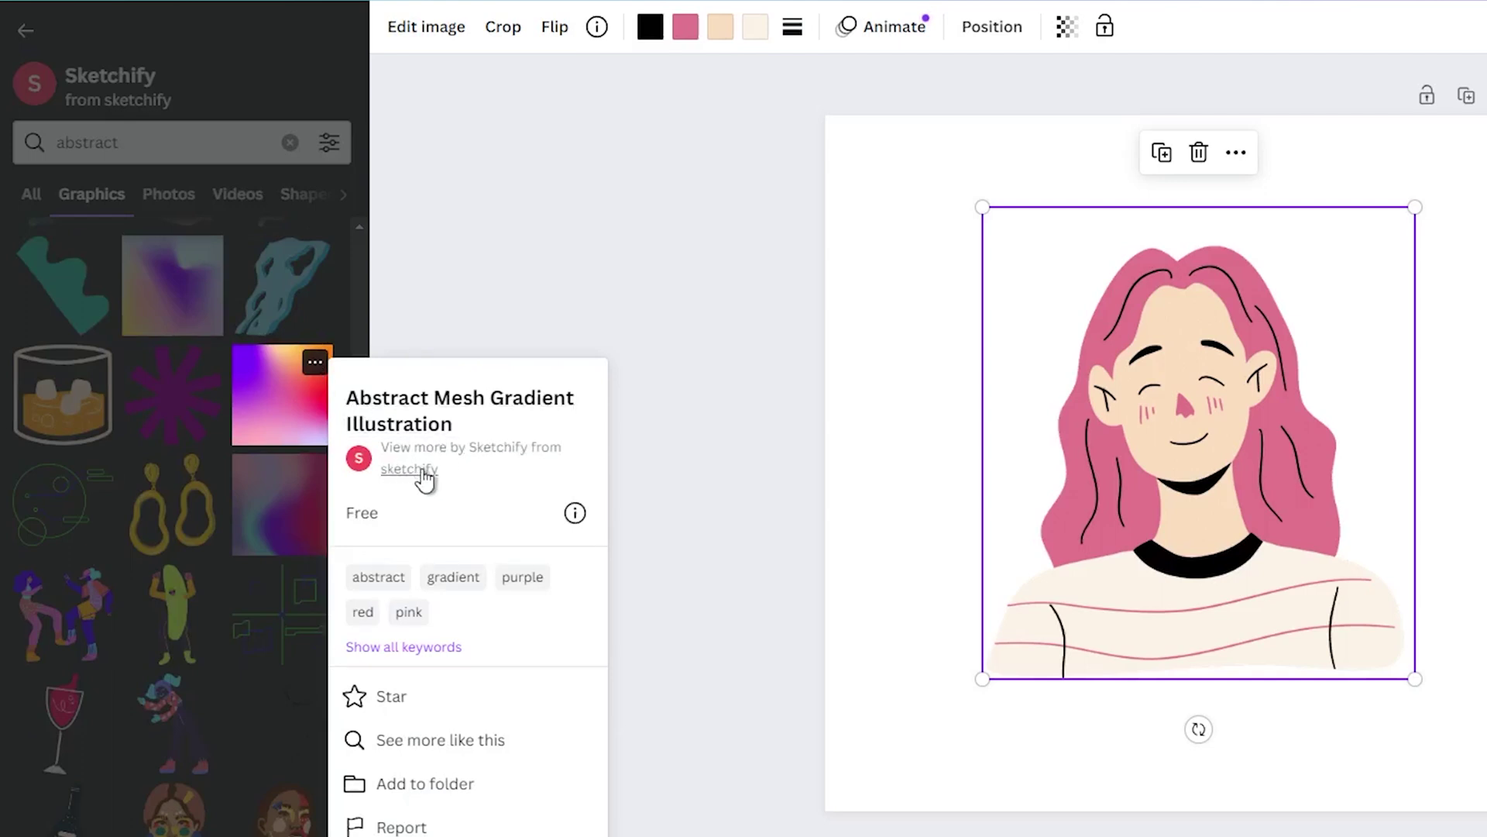
click(259, 390)
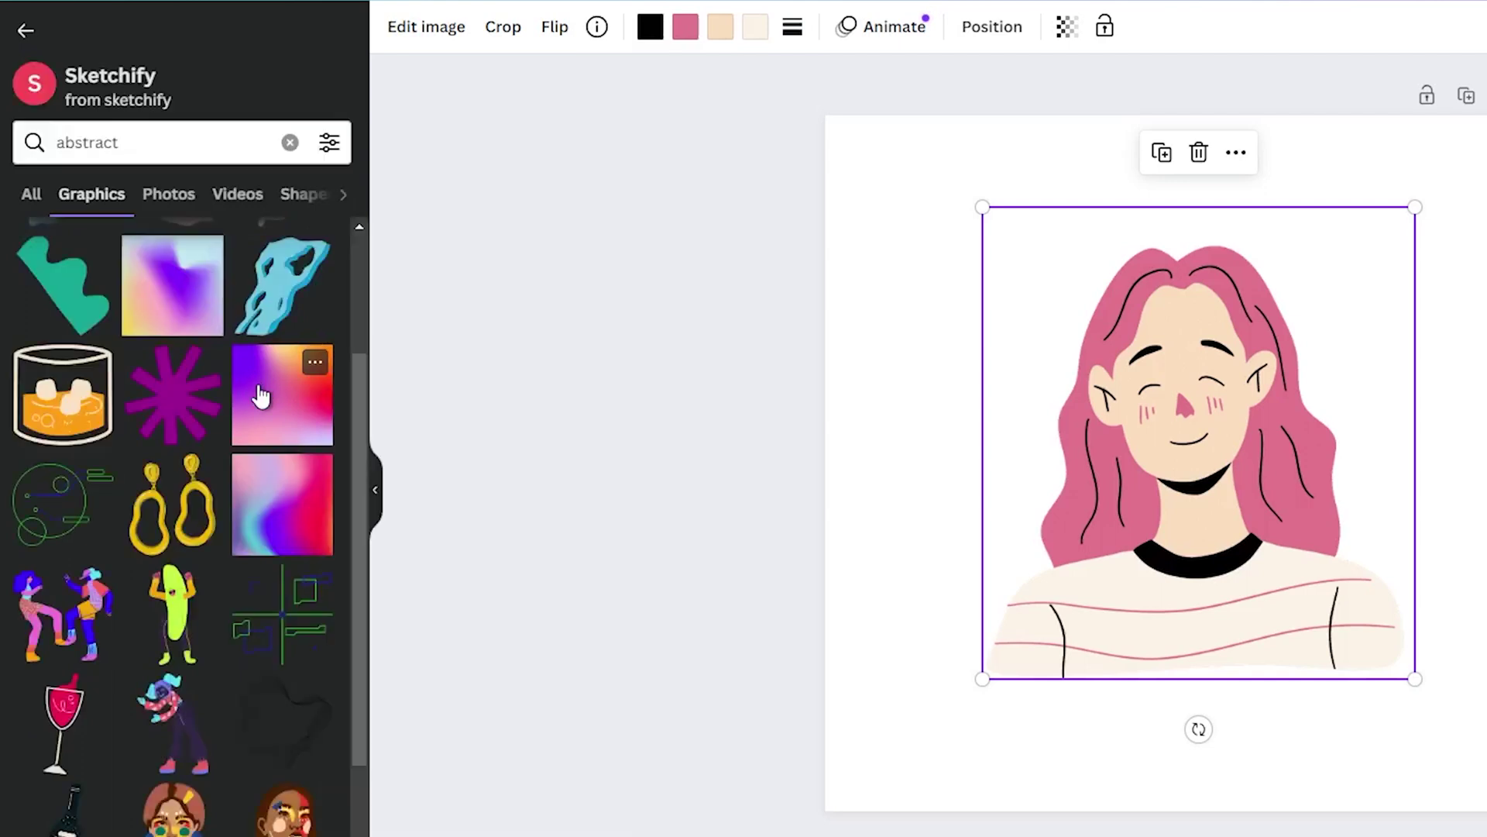
click(276, 403)
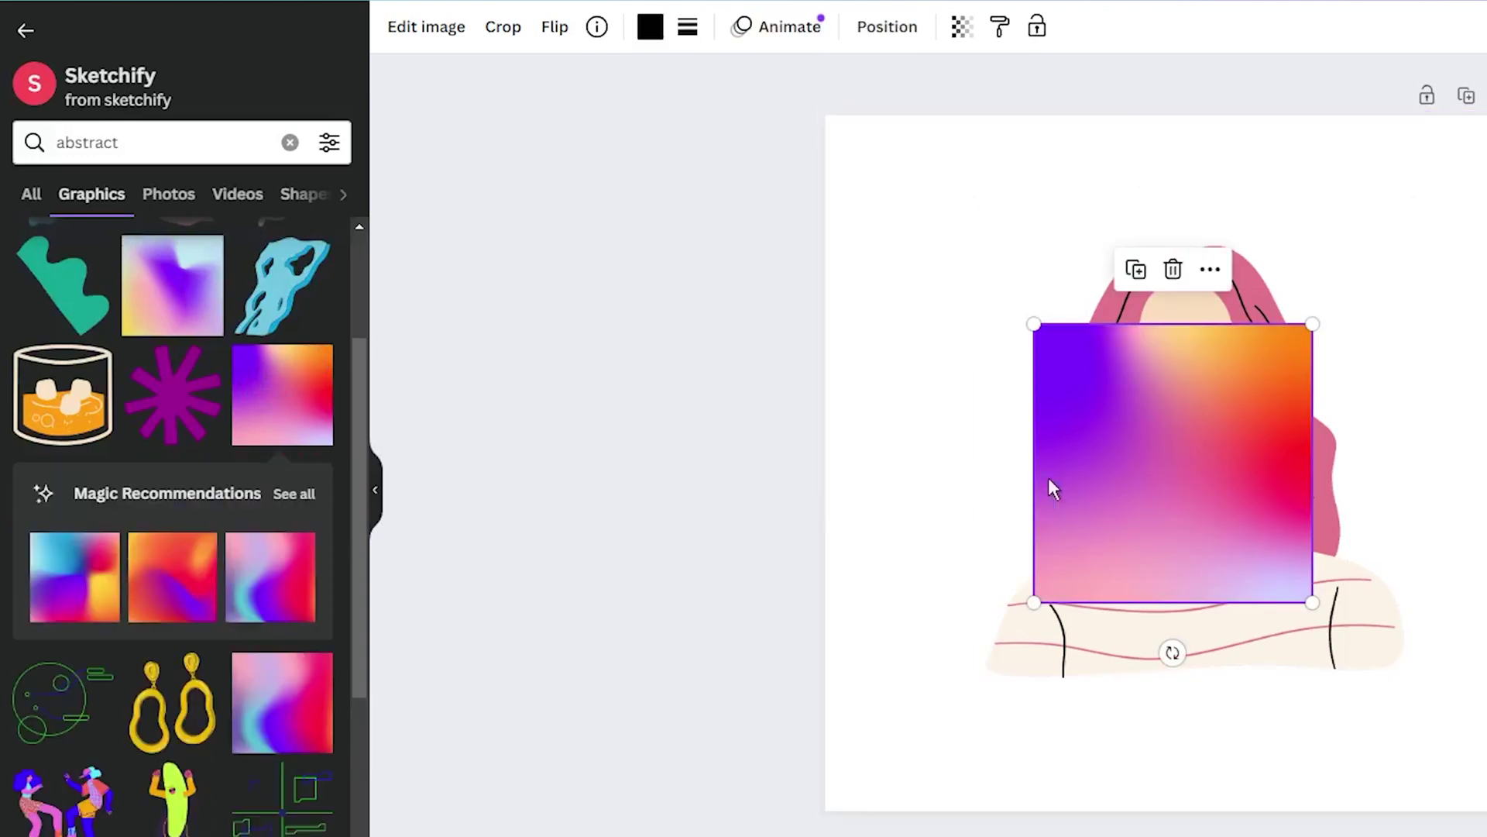
drag(1049, 485, 837, 243)
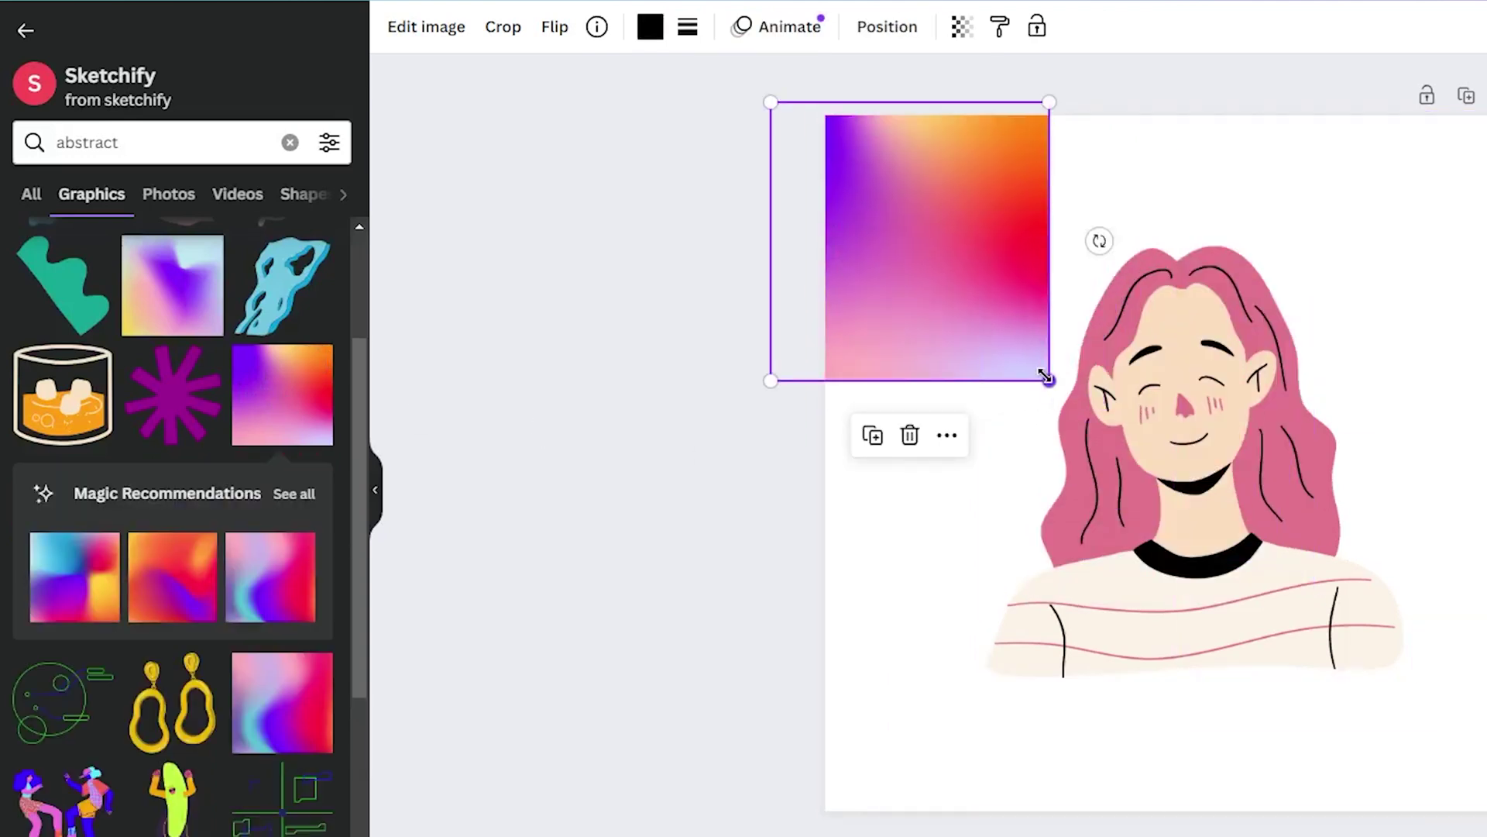
drag(1049, 380, 1484, 833)
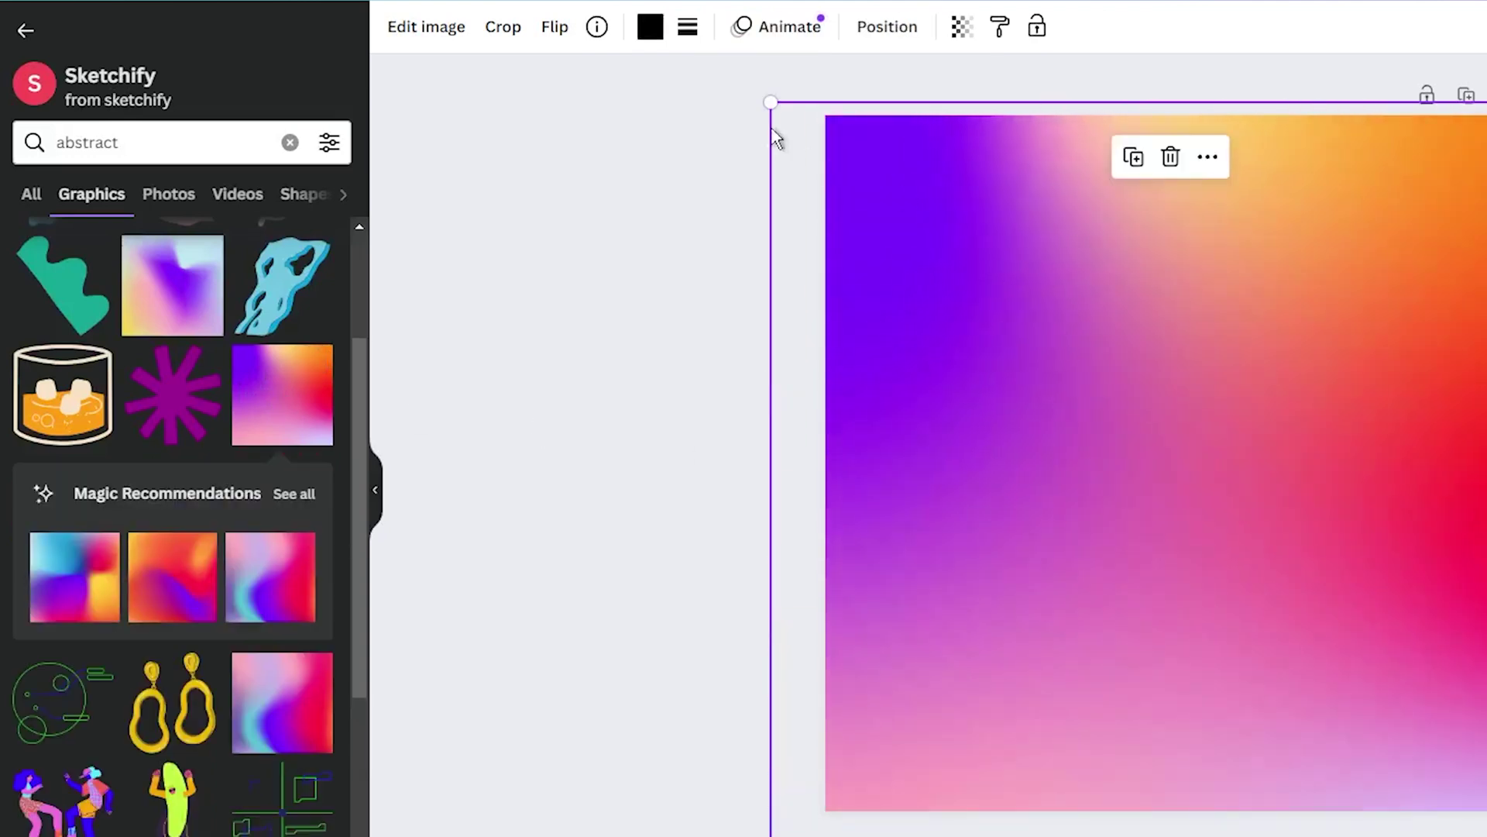
click(890, 28)
click(287, 89)
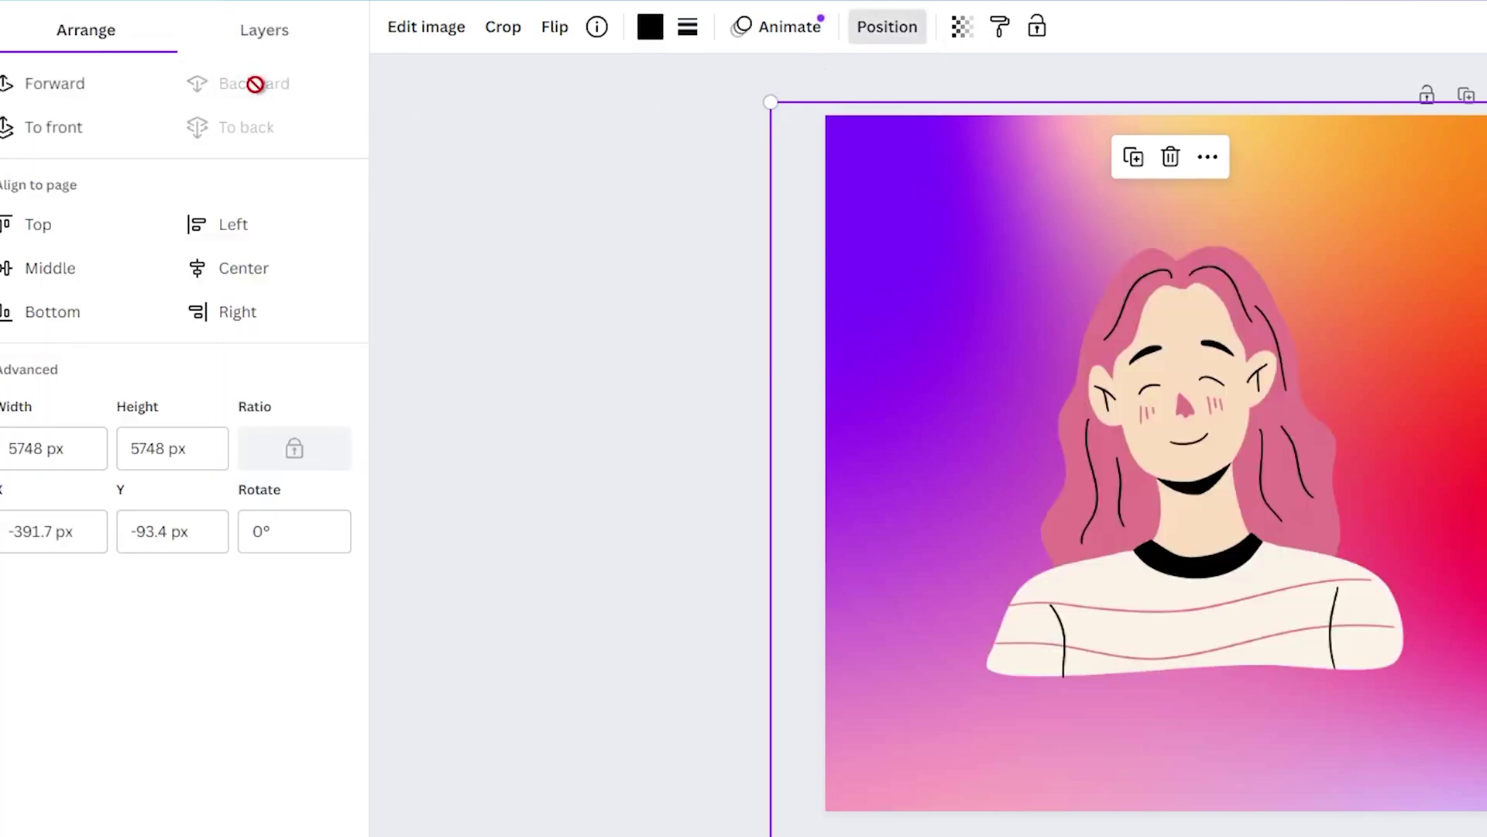
key(Escape)
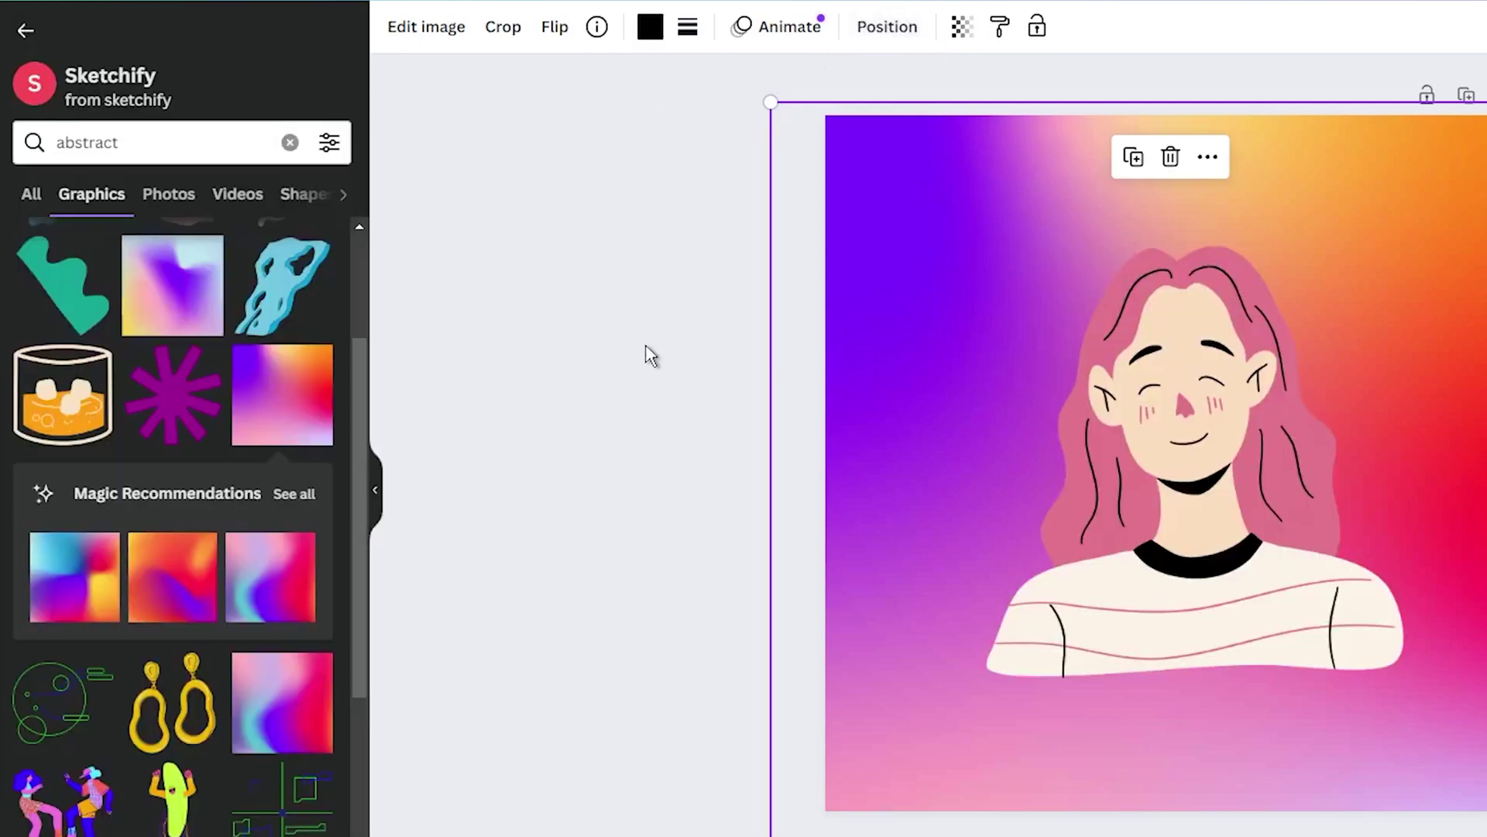
Step: Enlarge the pink-haired woman and lower her to the page's bottom edge
click(1092, 461)
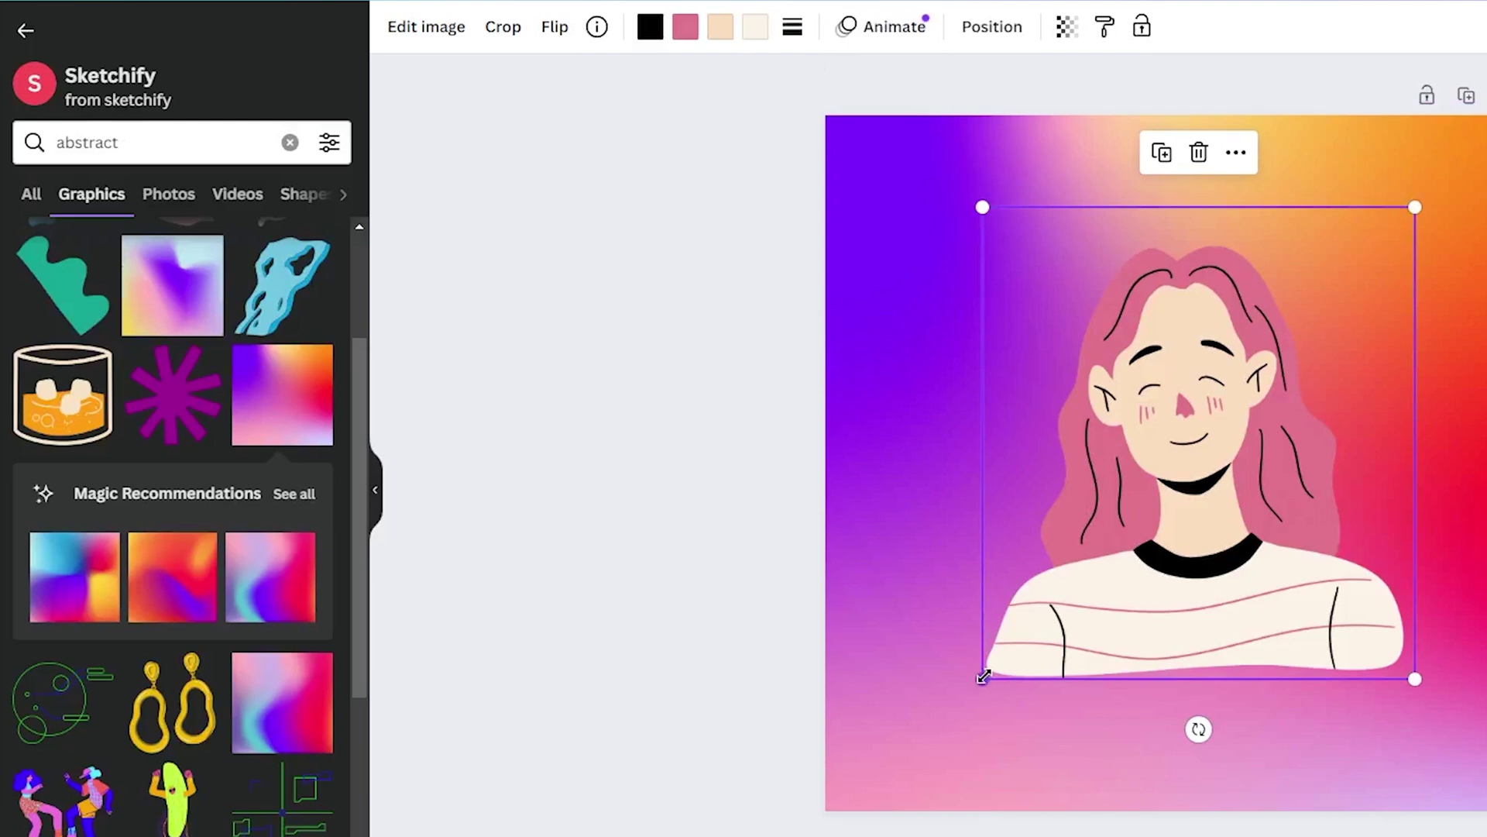
drag(982, 679, 900, 768)
drag(1085, 617, 1085, 674)
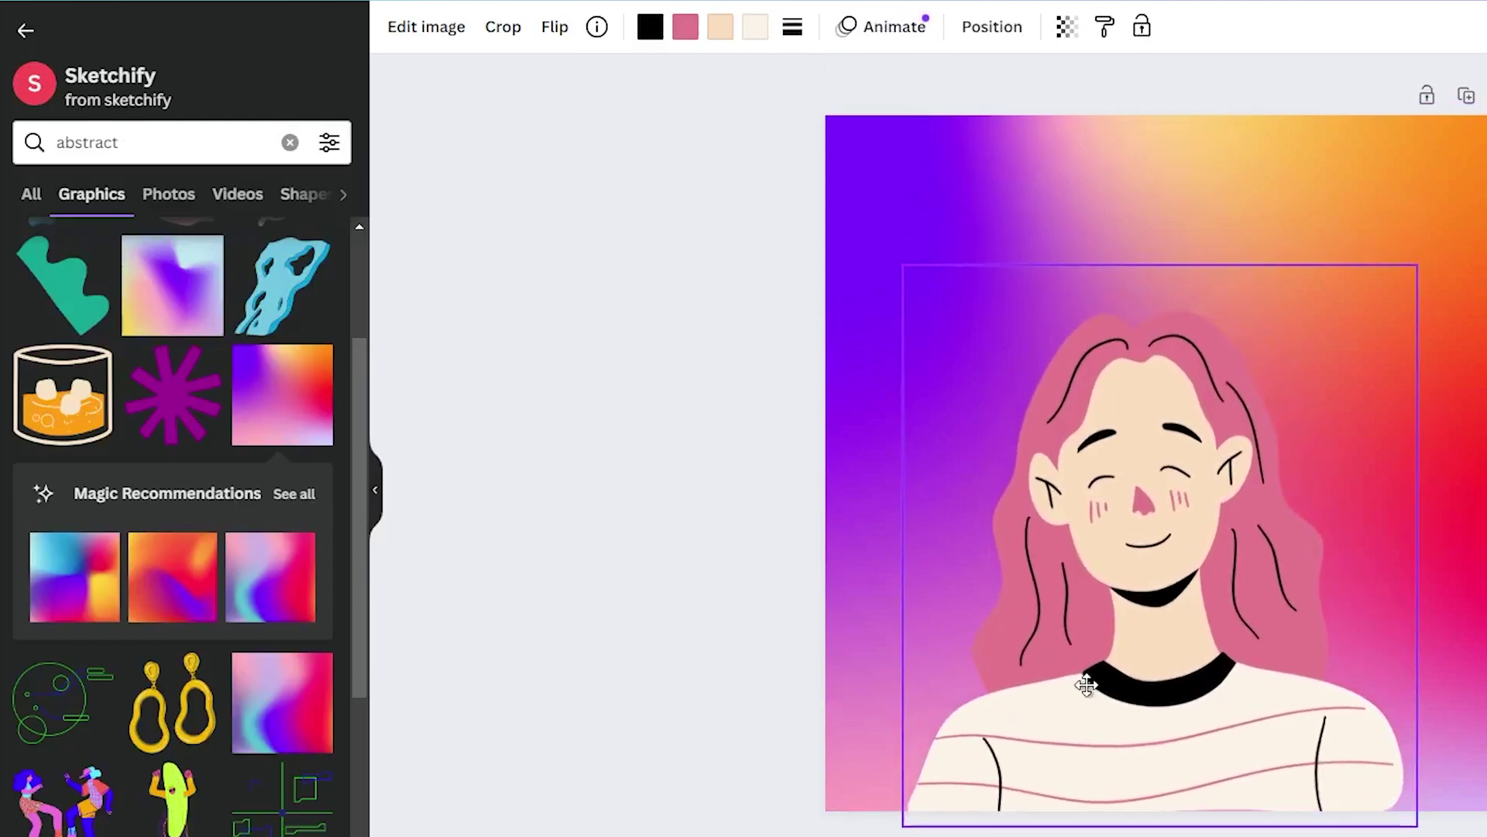
Step: Clear the 'abstract' search and scroll through Sketchify's full graphics collection
click(289, 142)
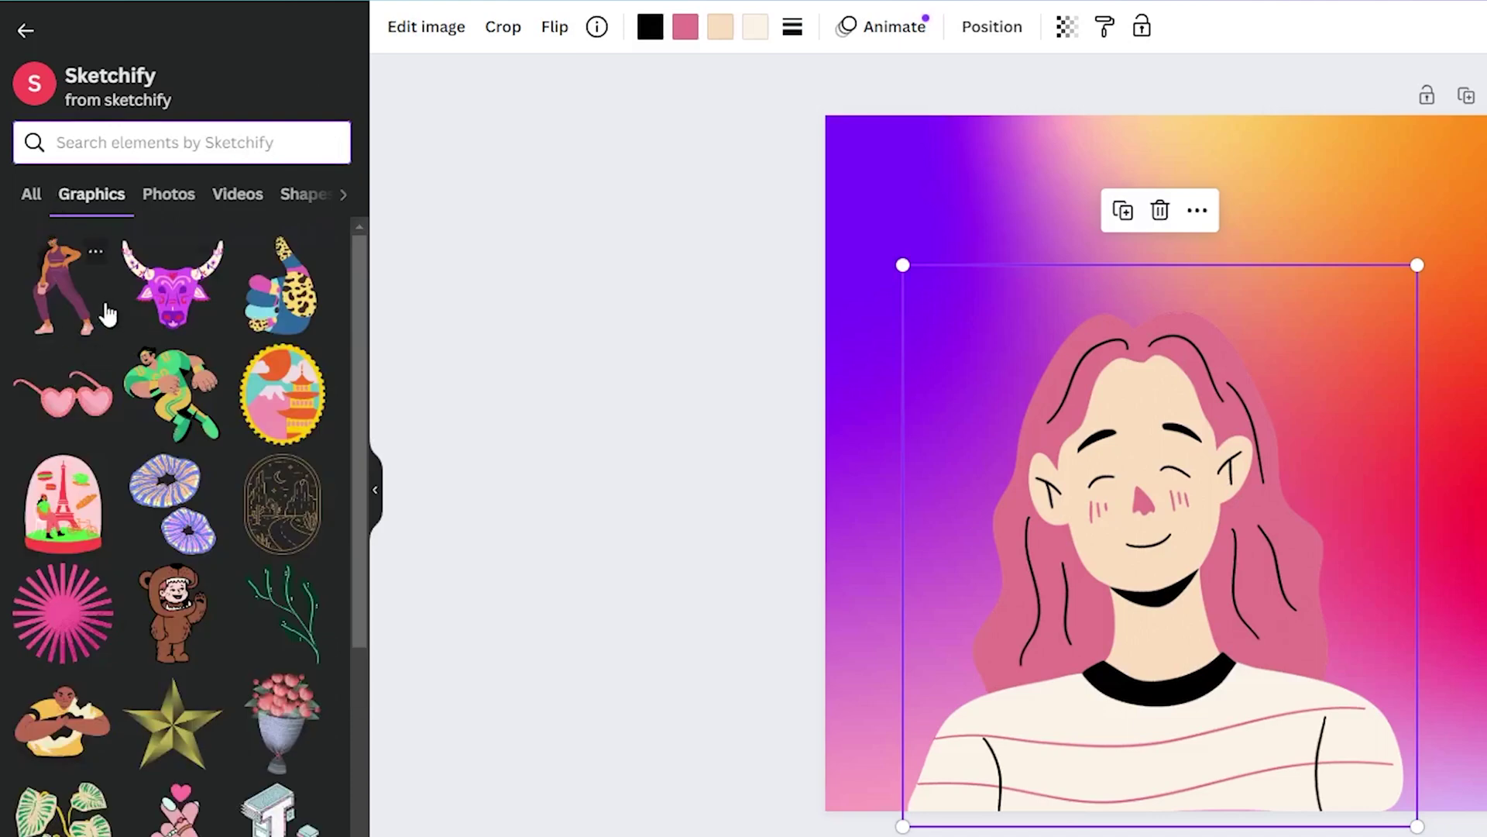
scroll(118, 465, down, 3)
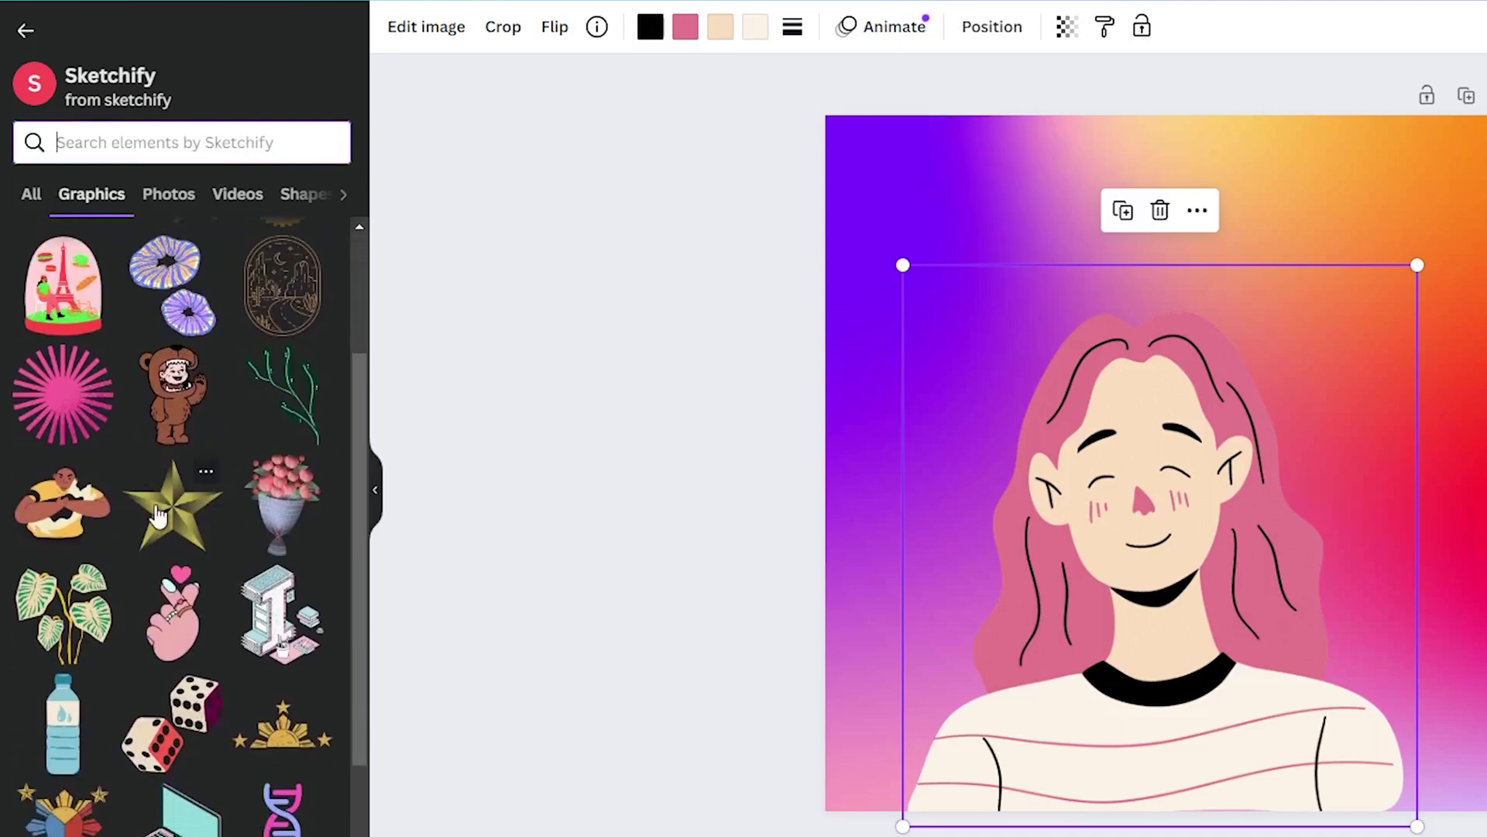
scroll(109, 453, down, 3)
scroll(165, 449, down, 2)
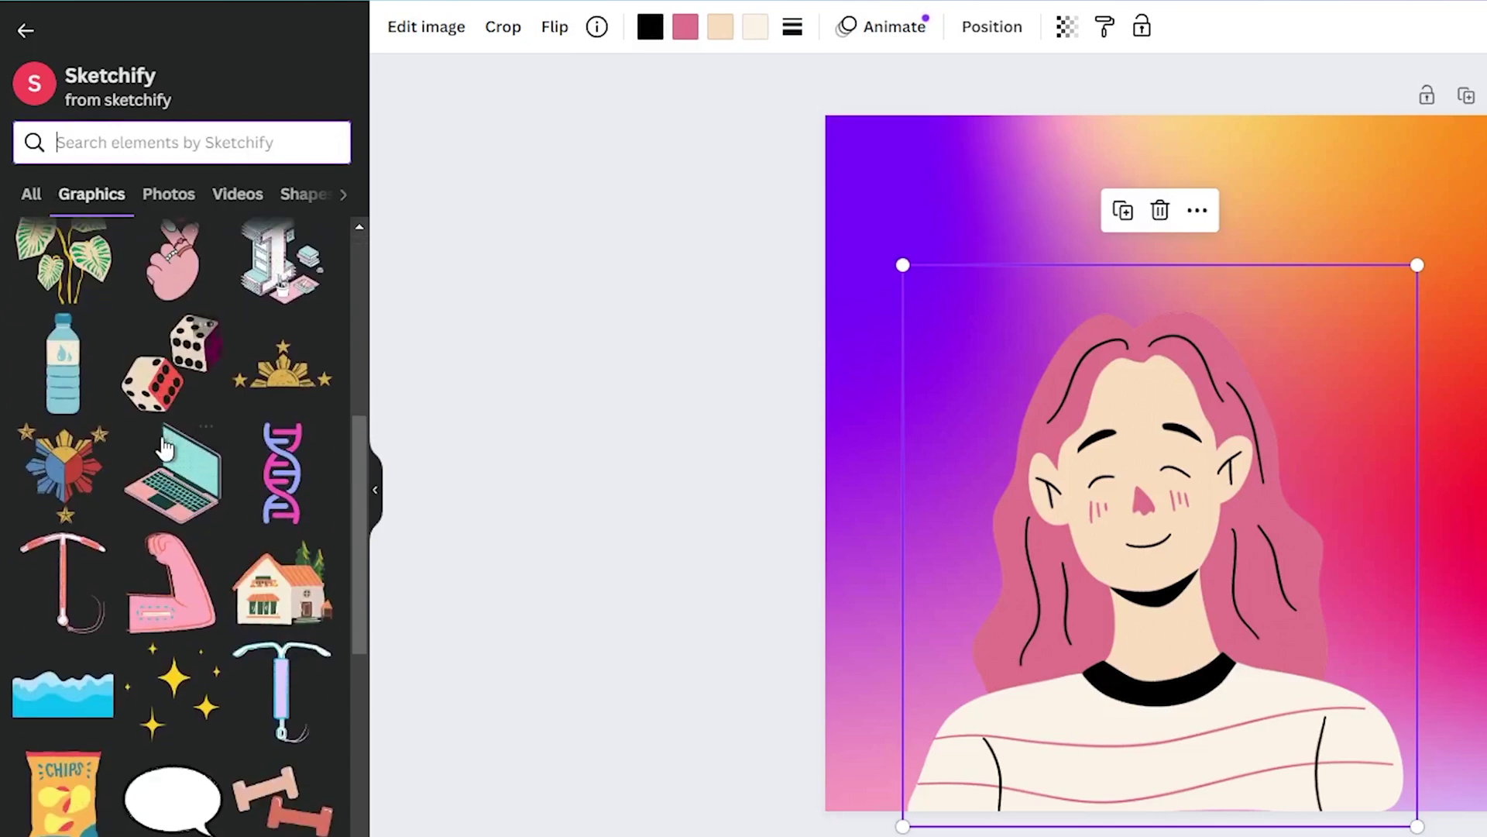
scroll(163, 416, down, 2)
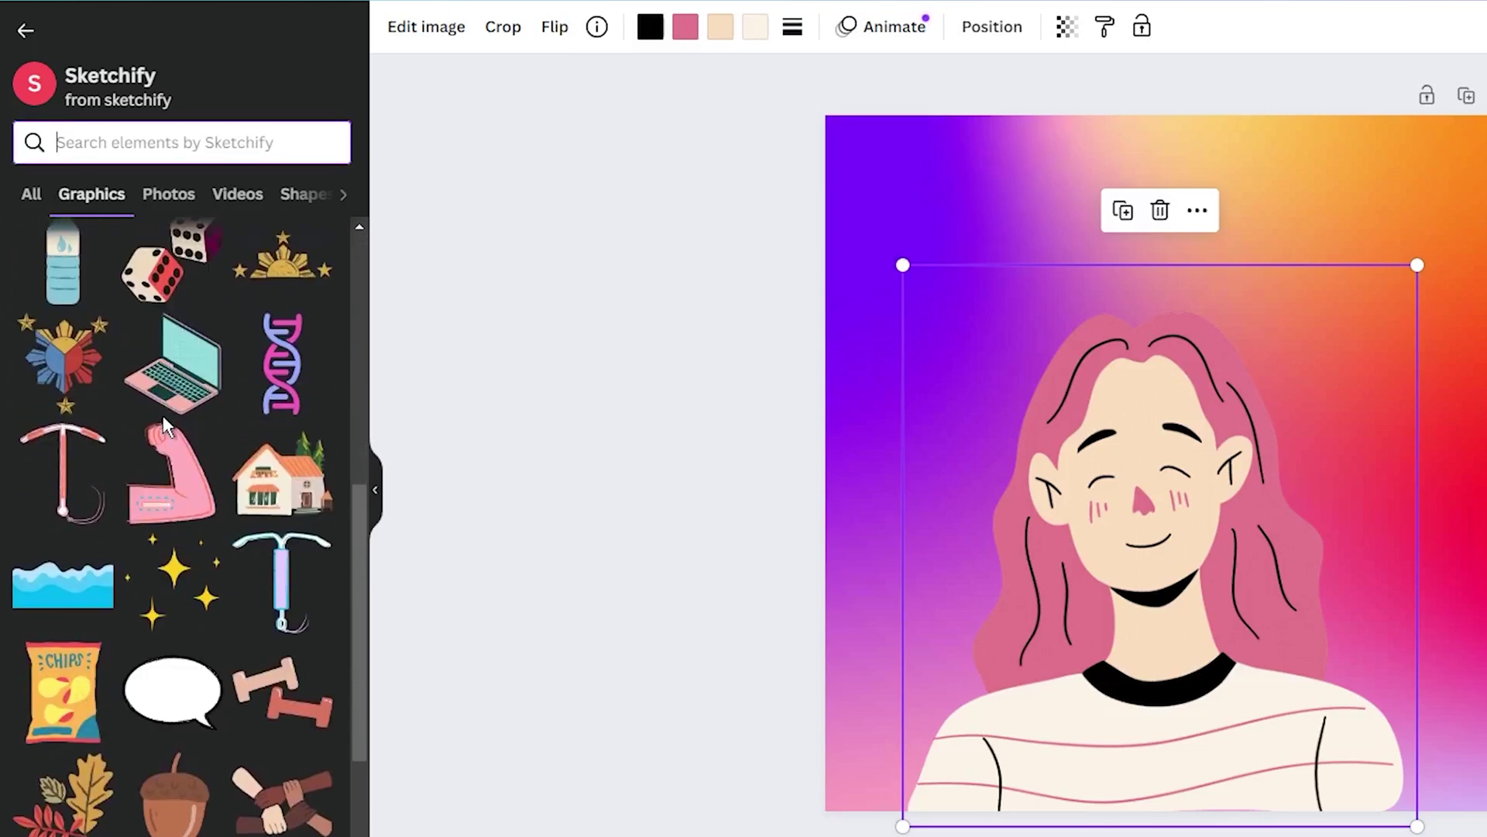